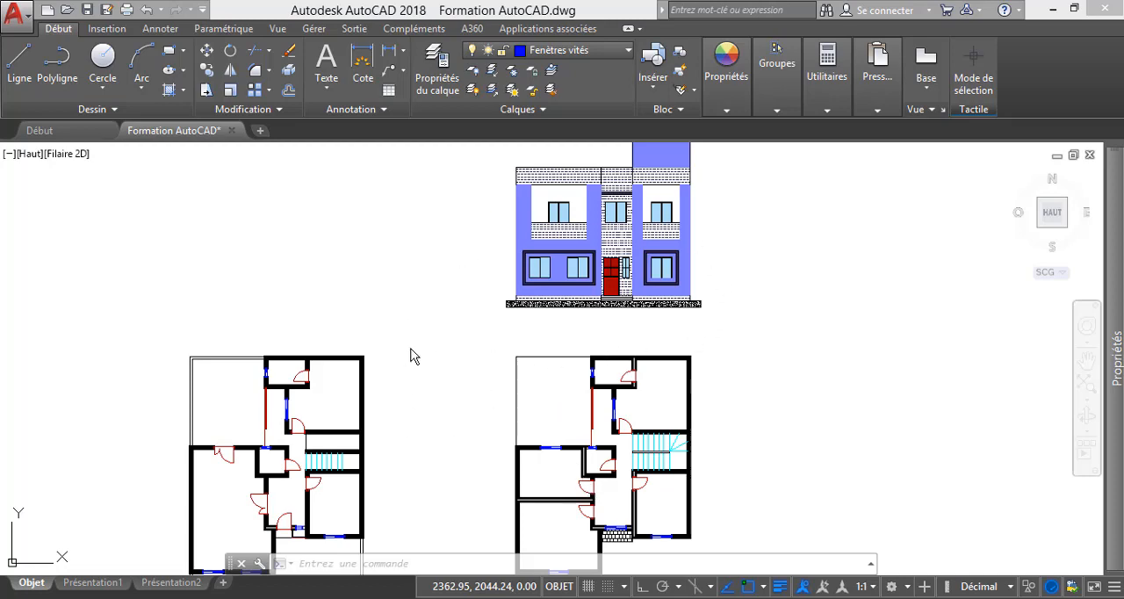
scroll(412, 351, down, 1)
scroll(412, 351, up, 4)
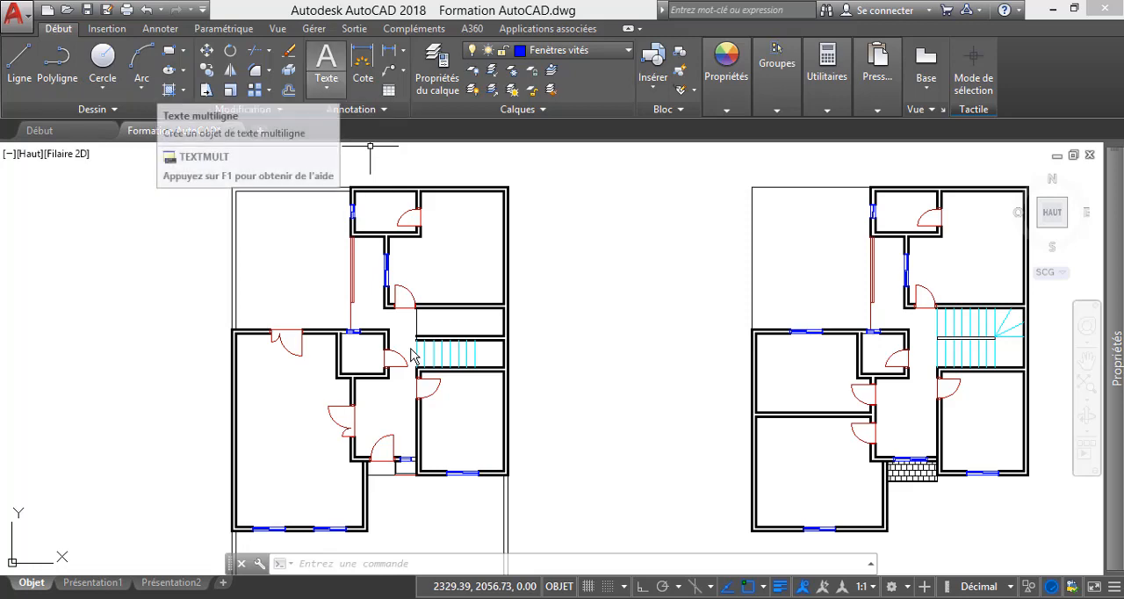
click(326, 85)
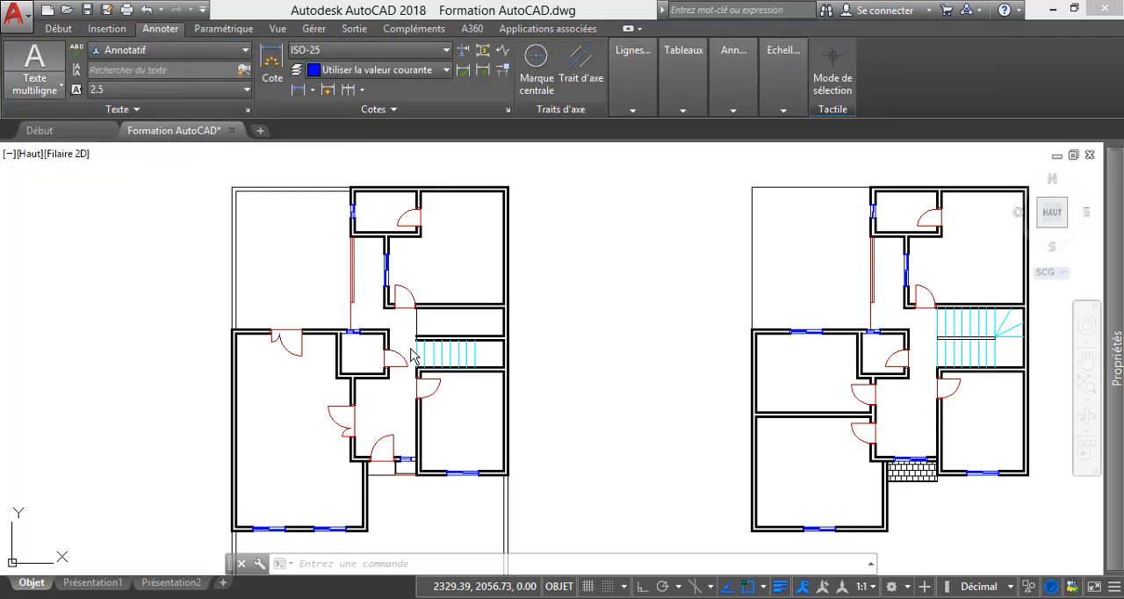
click(35, 84)
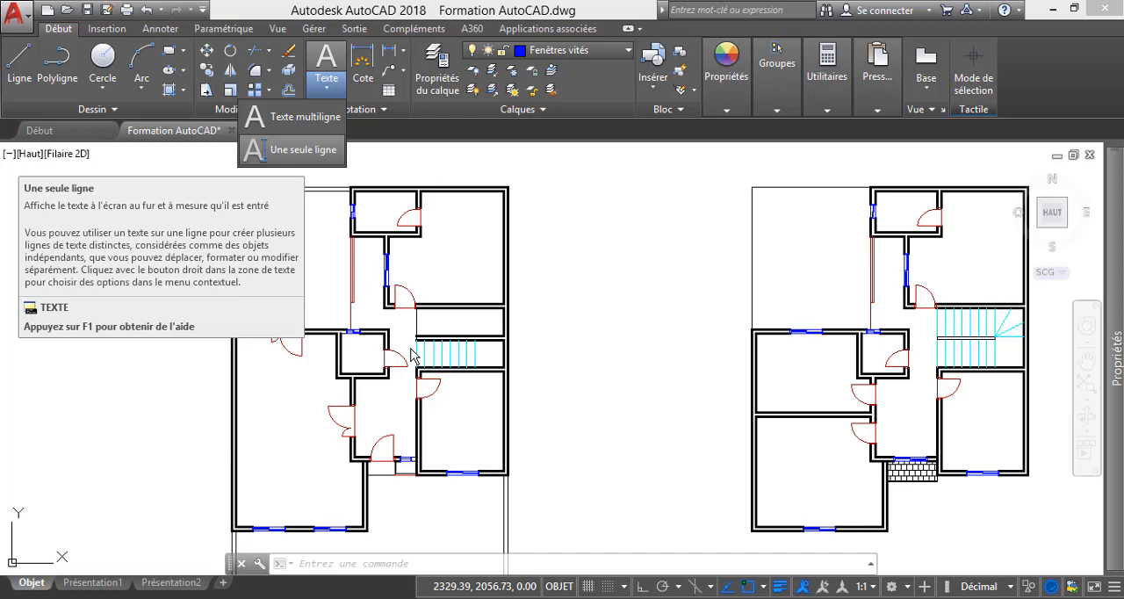
Place the single-line text "Patio" in the open patio area of the left floor plan, with 2.50 paper height and 0 rotation.
click(298, 150)
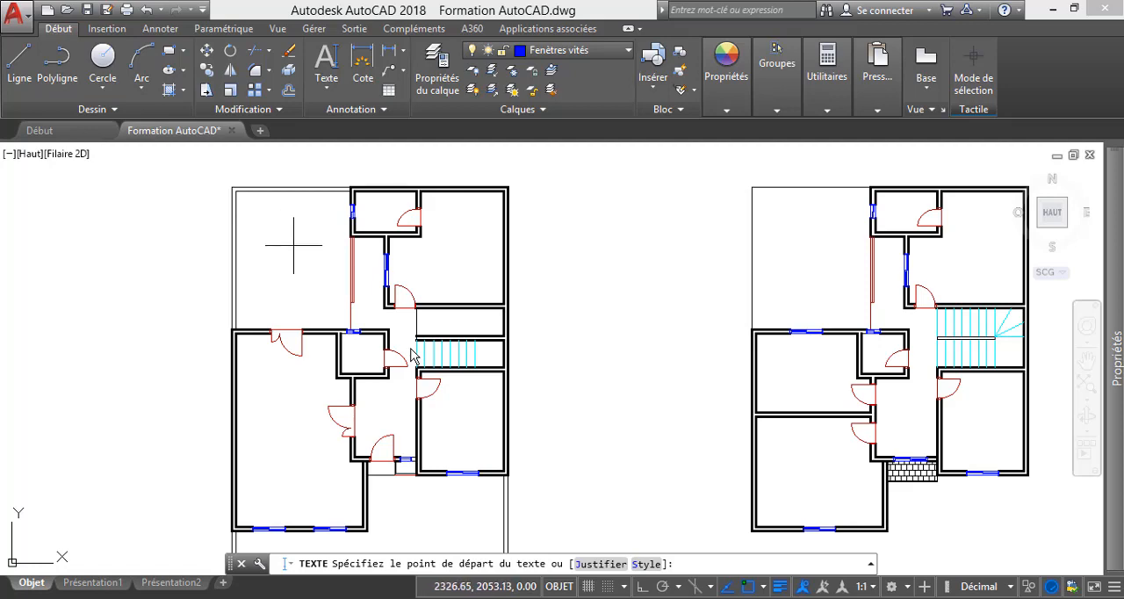
scroll(280, 188, up, 4)
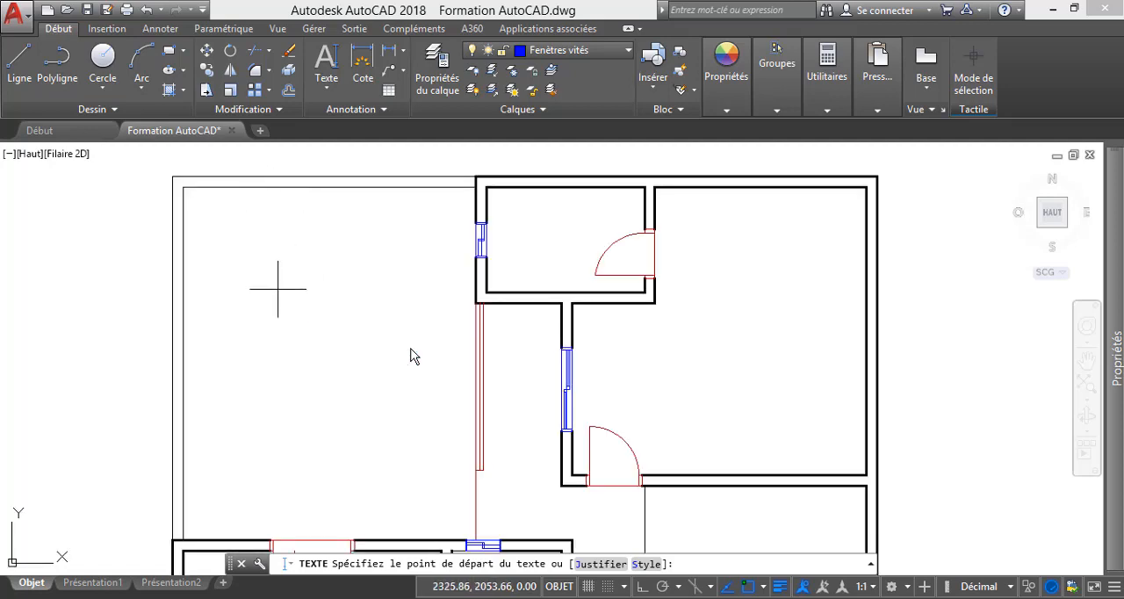
click(222, 275)
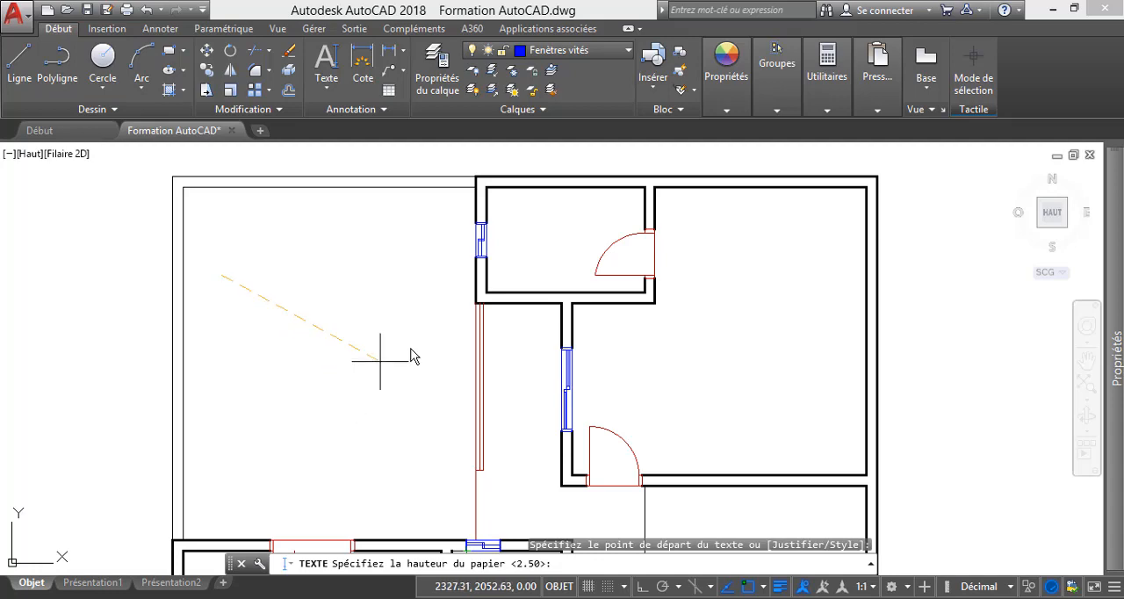
key(Return)
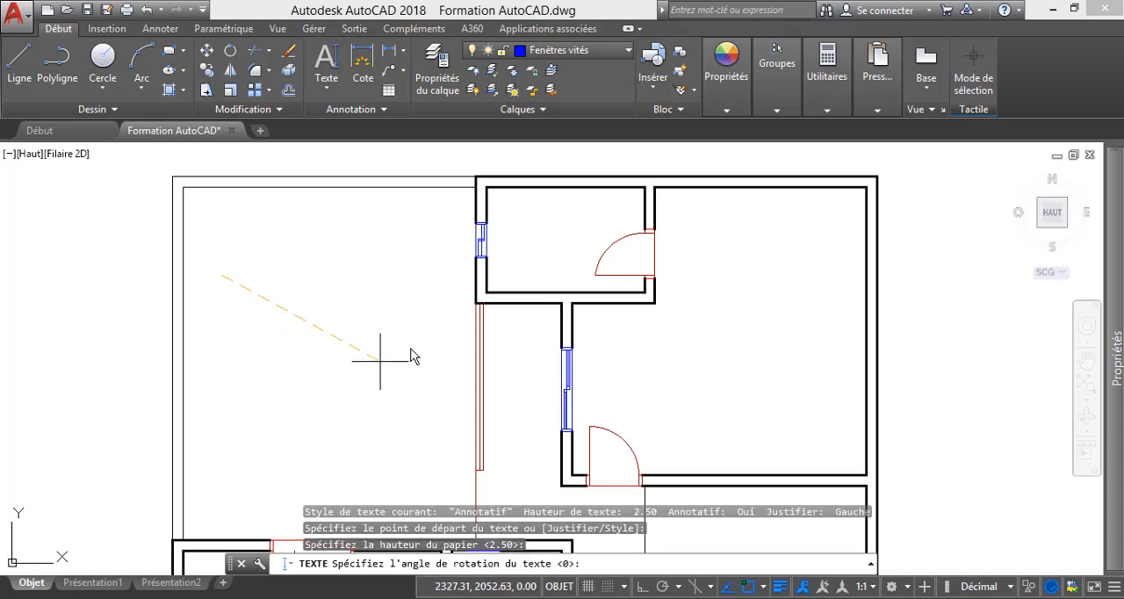
key(Return)
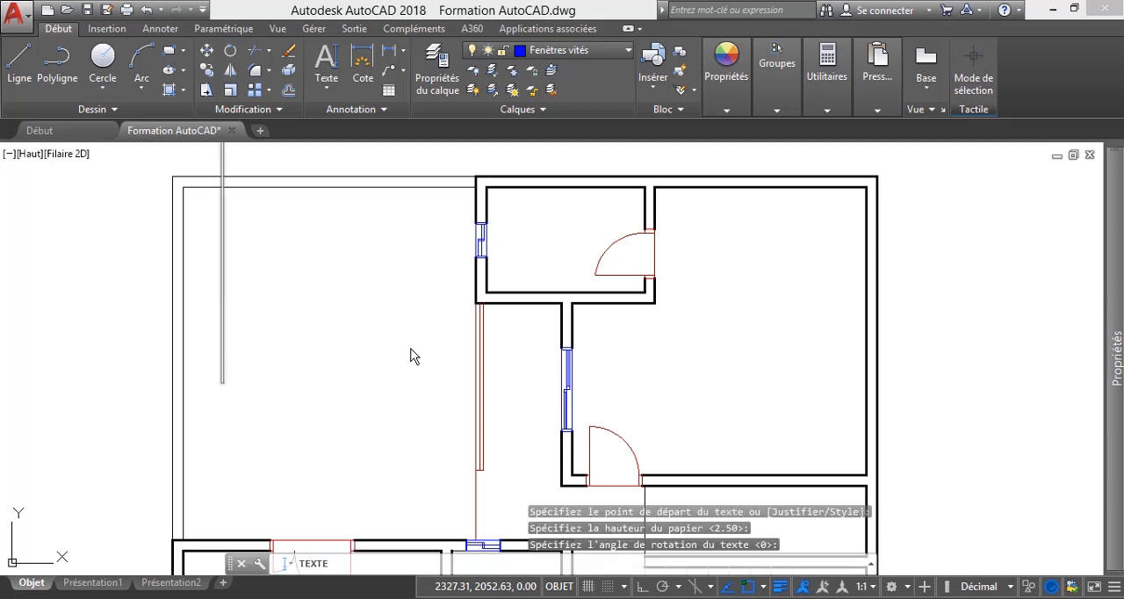
scroll(412, 354, down, 2)
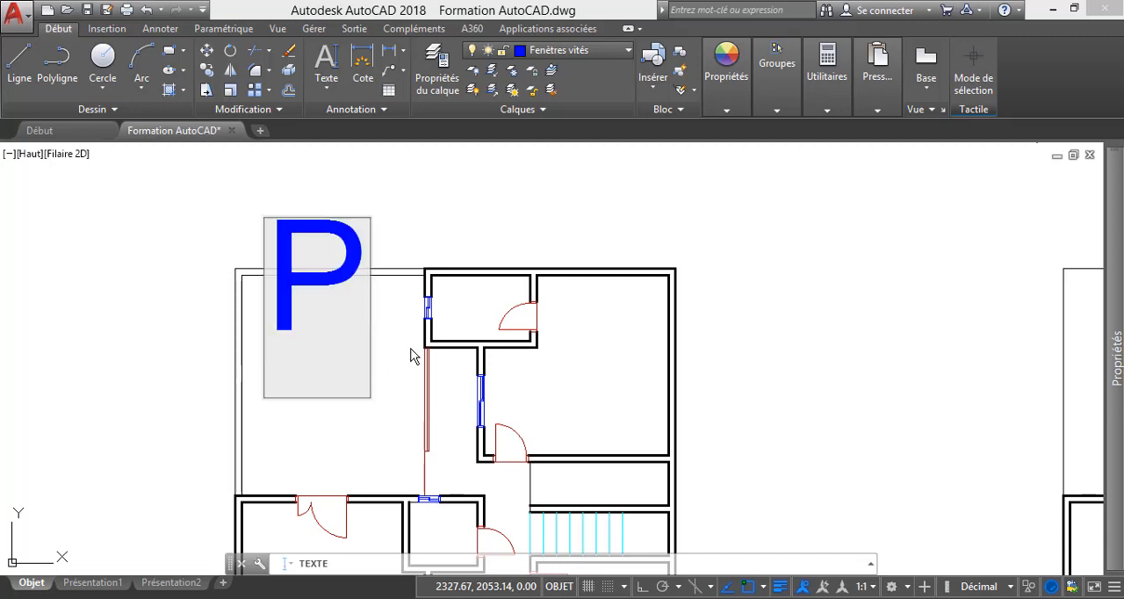
text(atio)
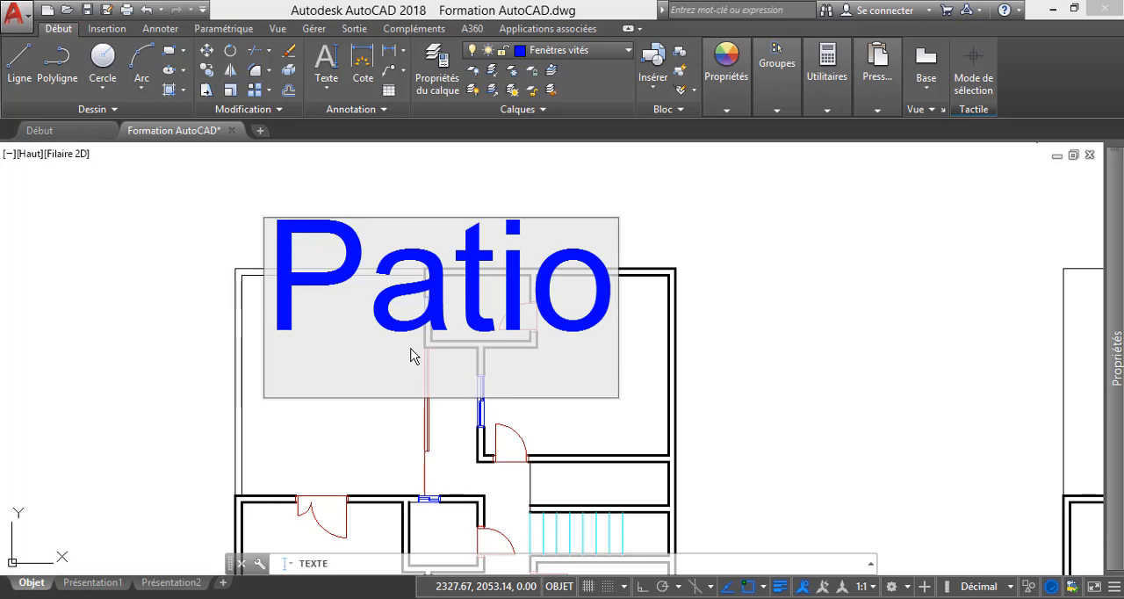
key(Return)
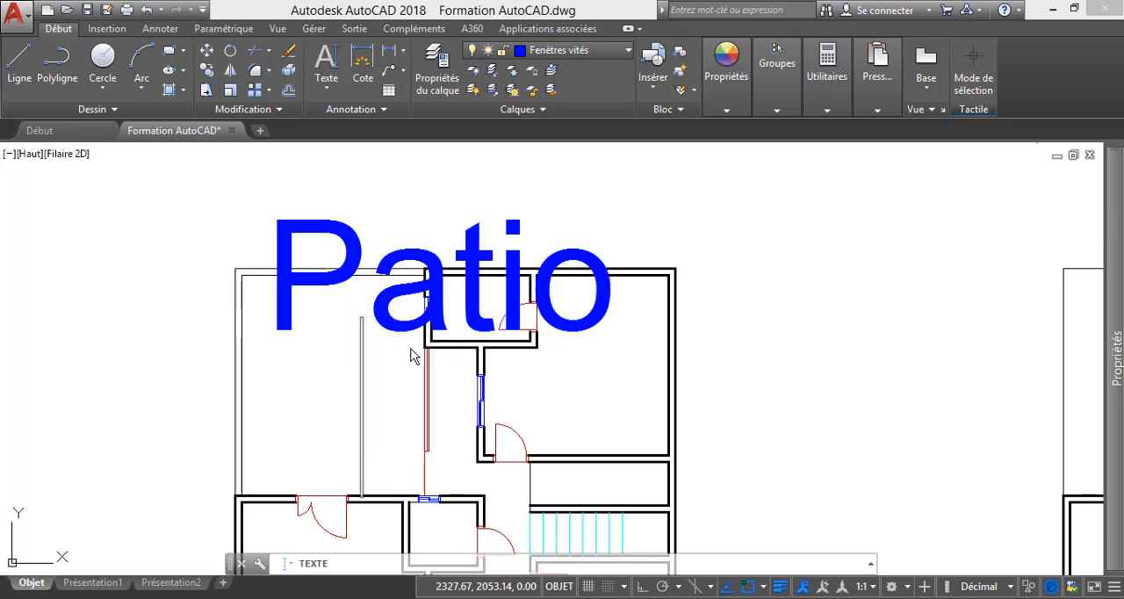
key(Return)
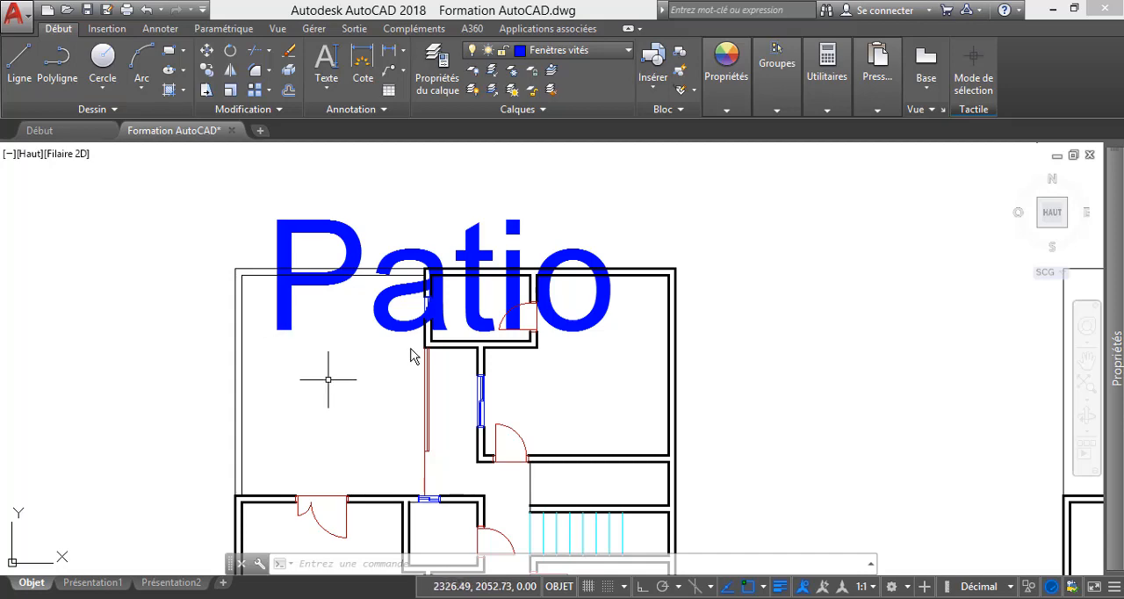
Reduce the Patio label's paper text height to 1, to 0.5, and finally to a smaller value that fits the plan.
click(294, 316)
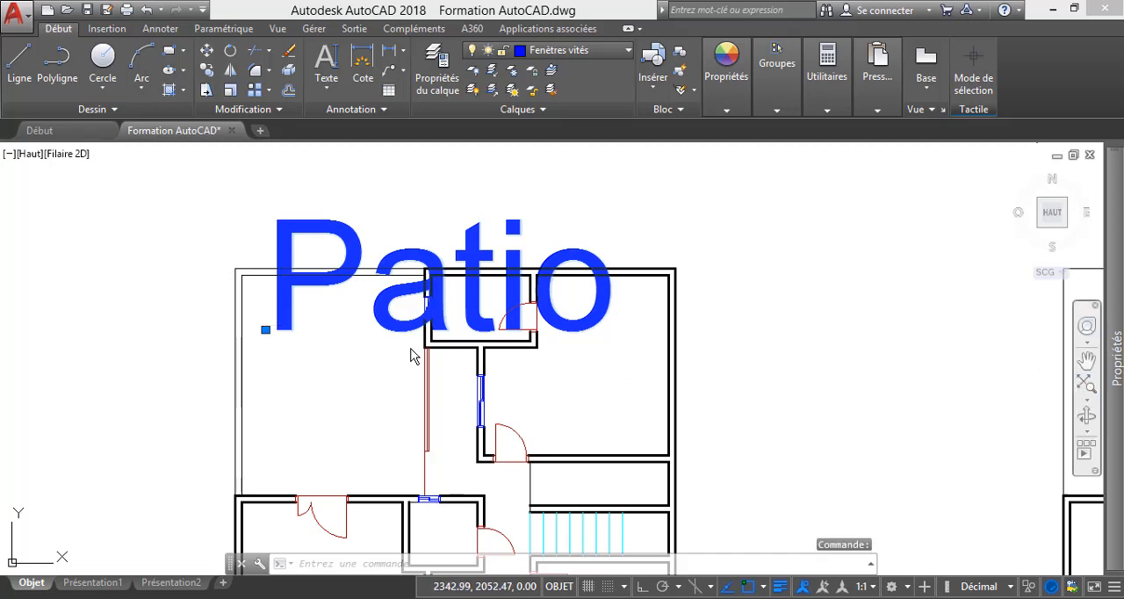
mouse_move(1115, 360)
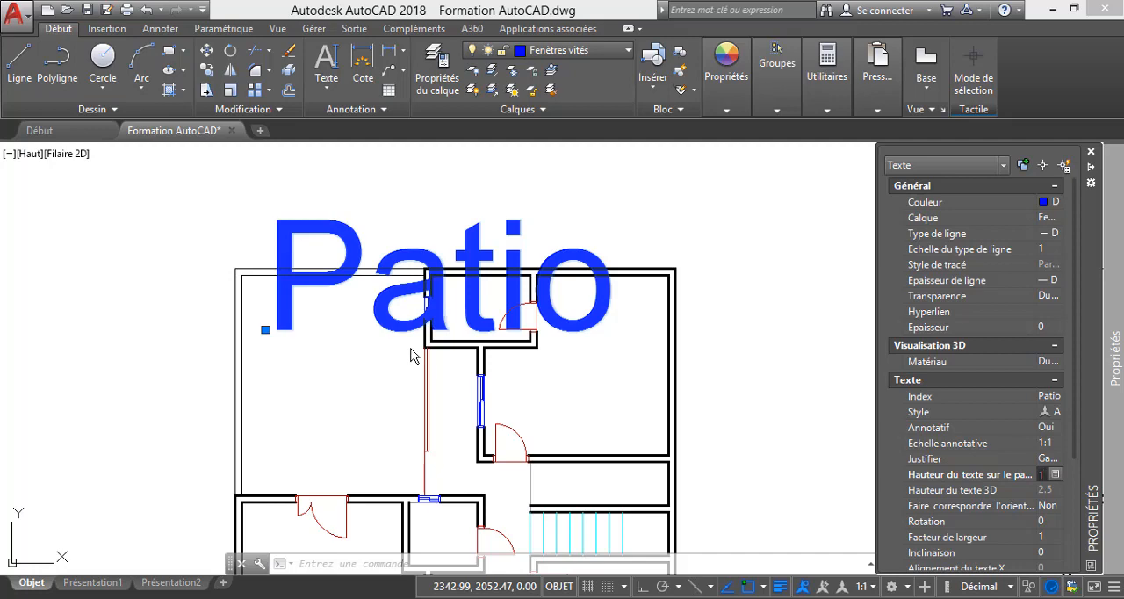
key(Return)
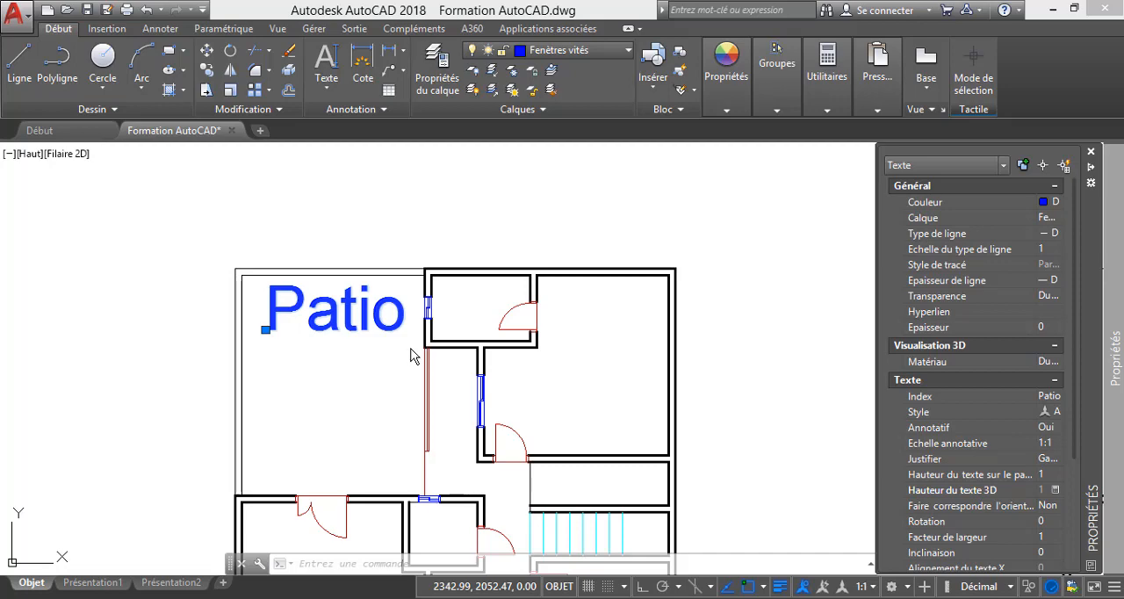
key(Up)
text(0.)
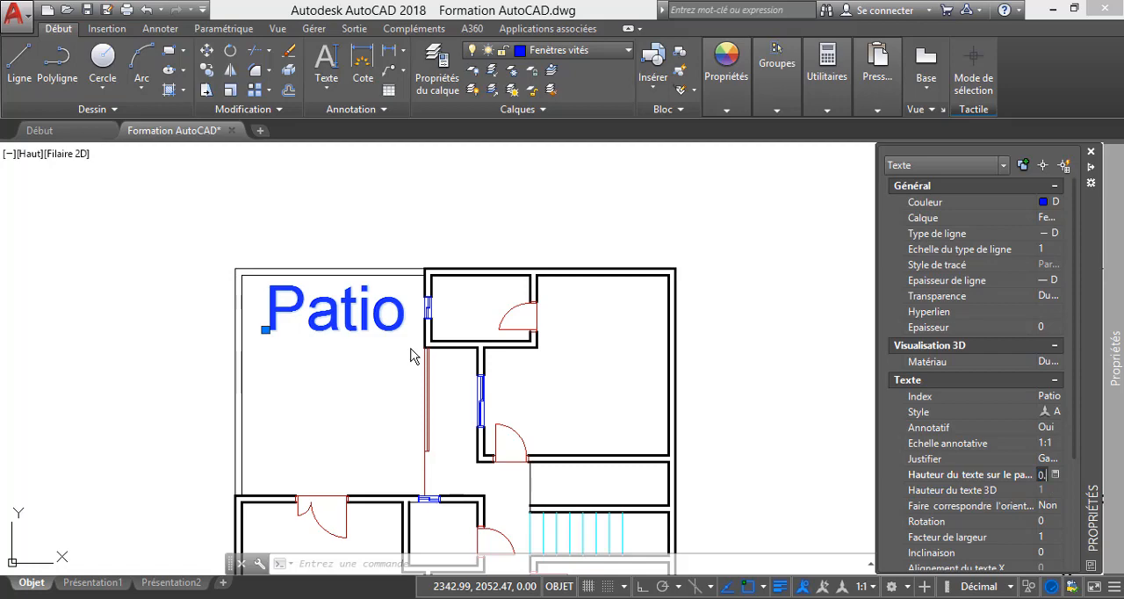
text(5)
key(Return)
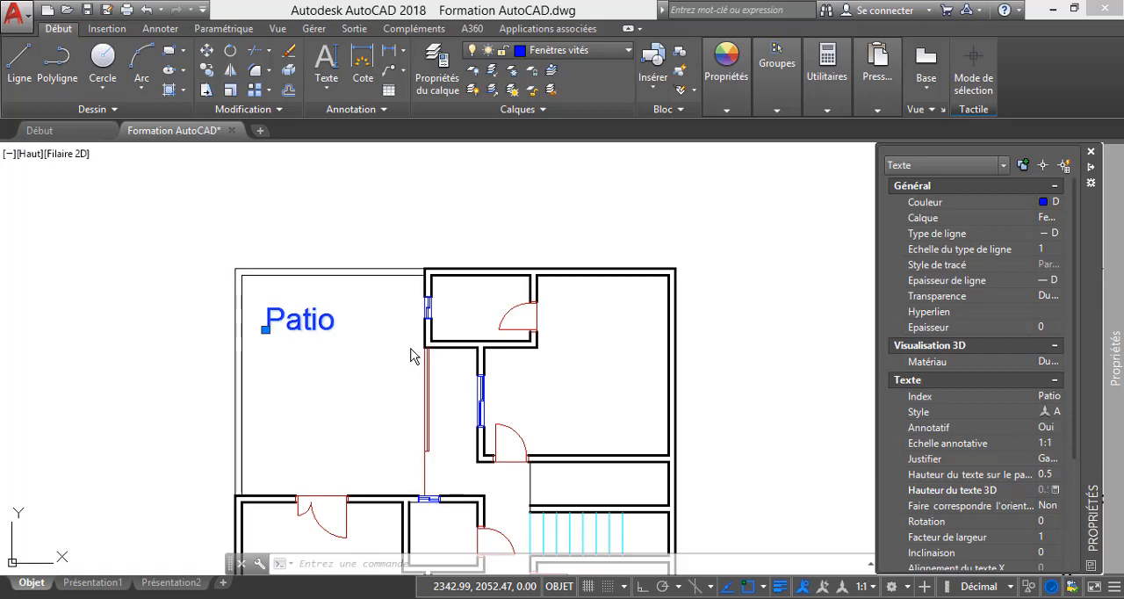
key(Up)
key(Return)
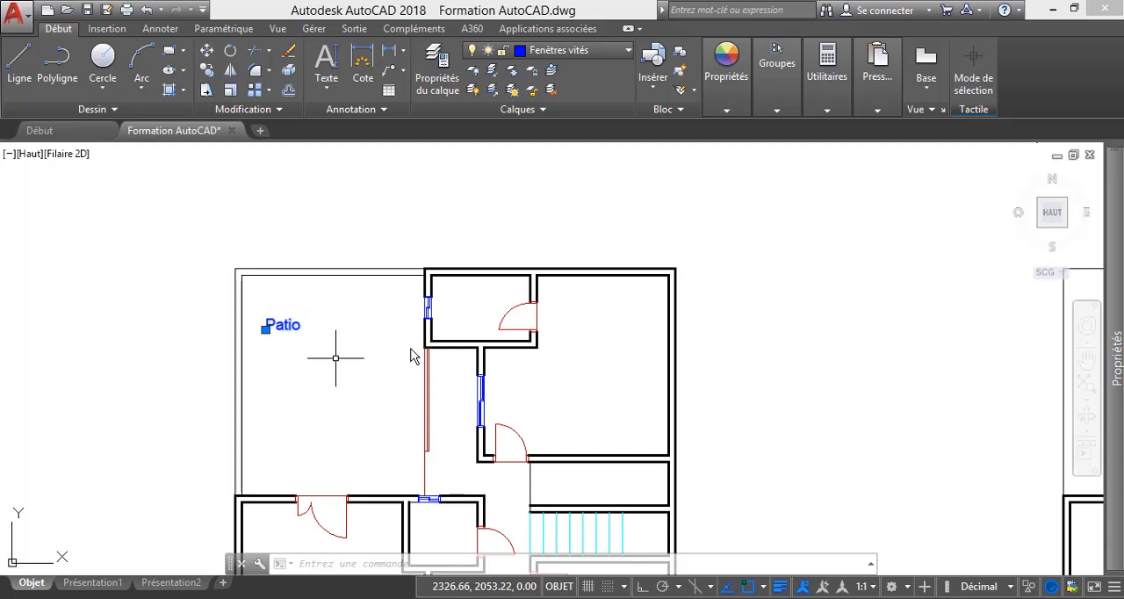
key(Escape)
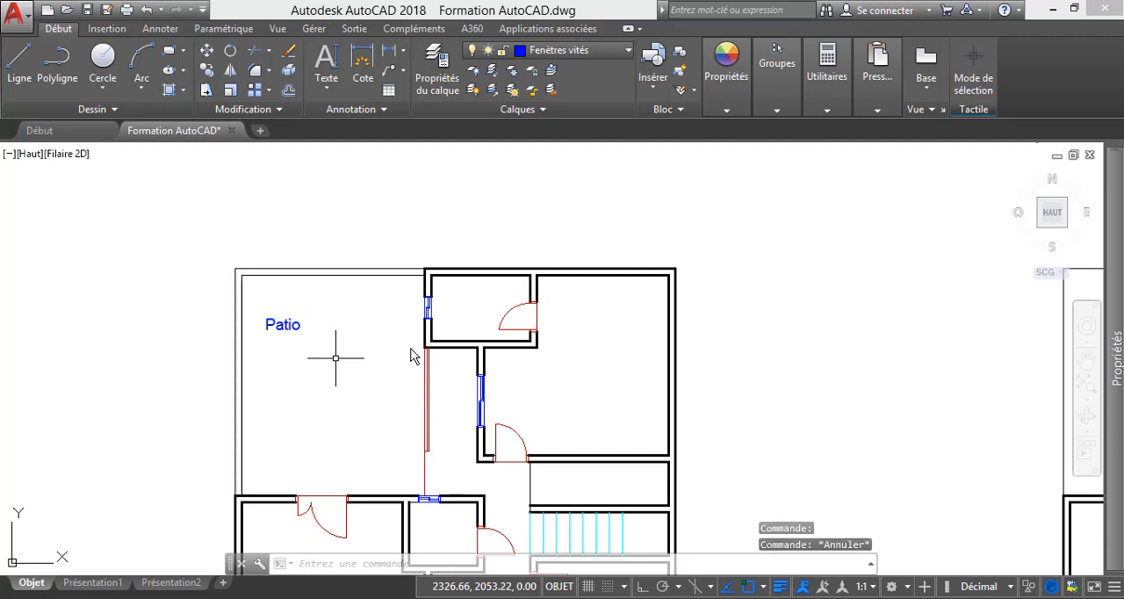
Move the Patio label to the middle of the patio area.
click(292, 326)
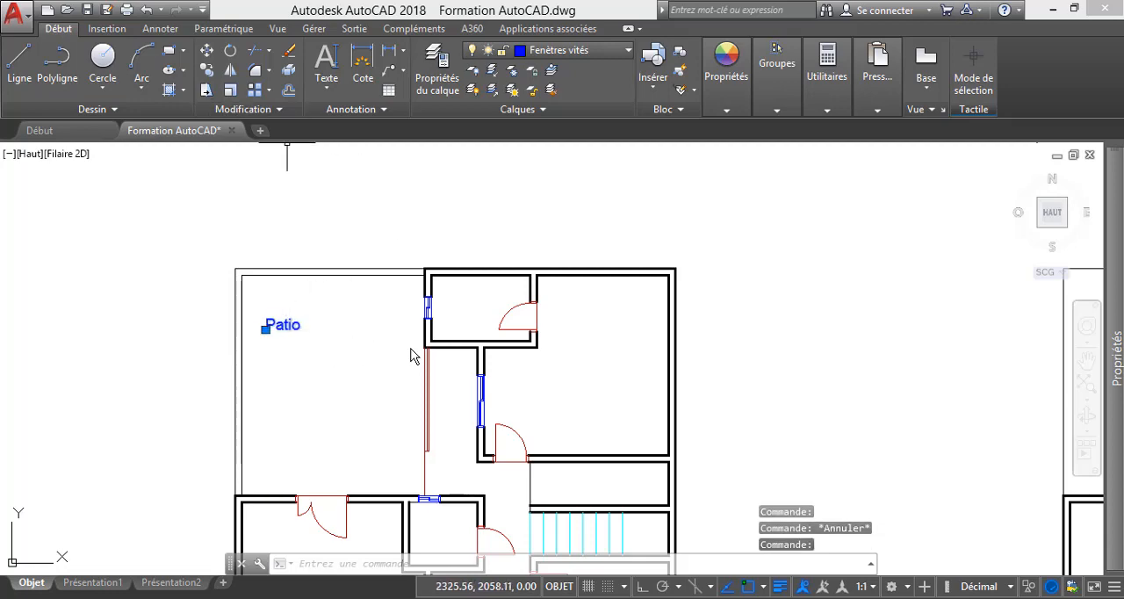
click(207, 50)
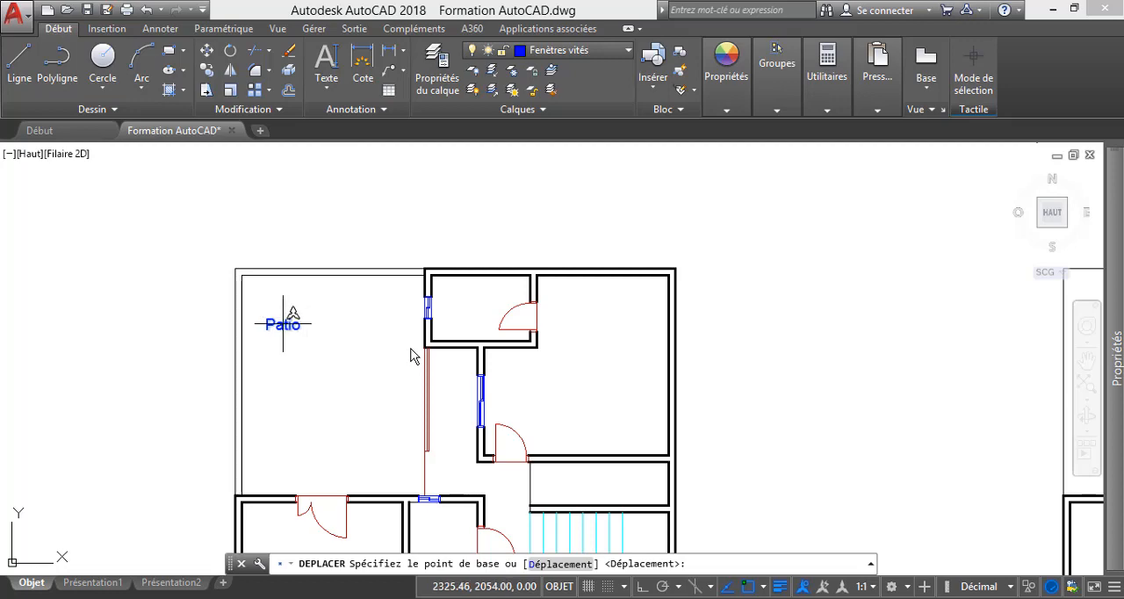
click(283, 327)
click(330, 383)
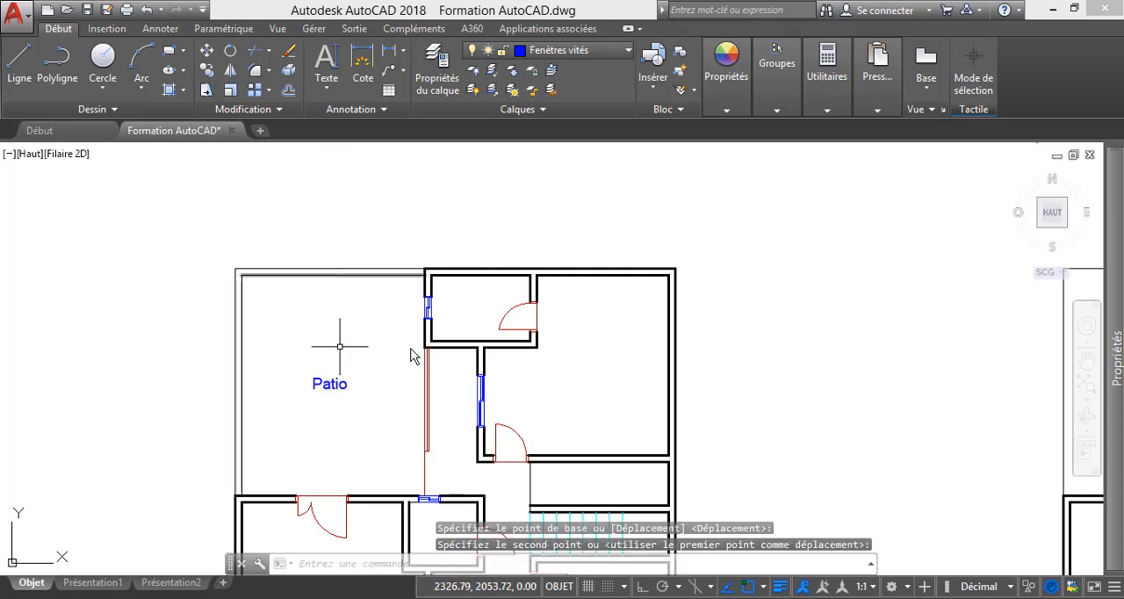
scroll(330, 402, up, 4)
scroll(332, 393, down, 6)
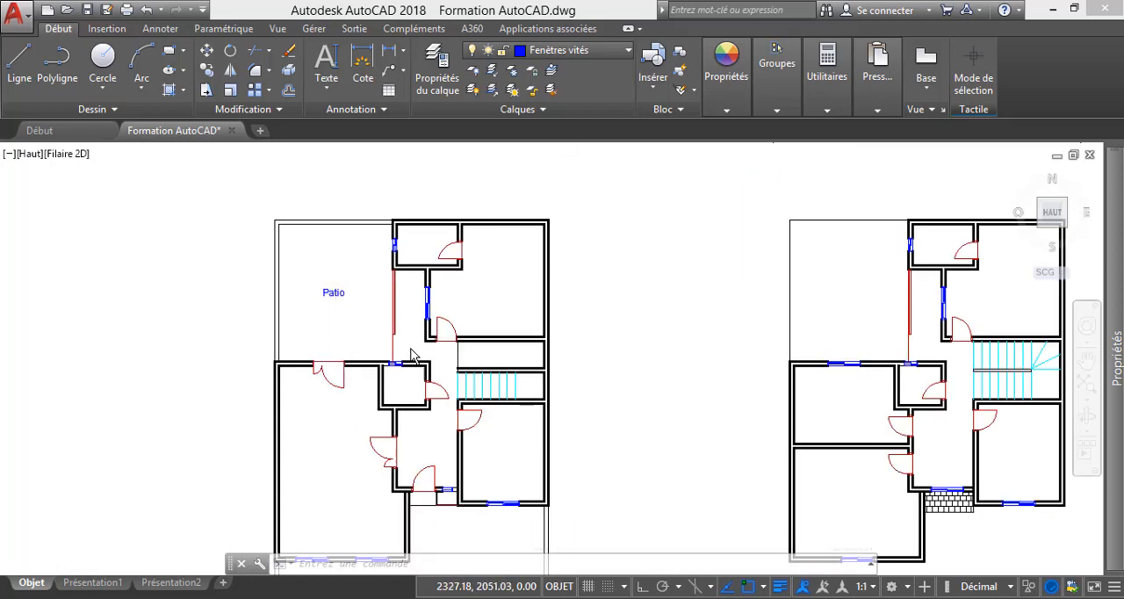
scroll(347, 340, down, 2)
scroll(342, 413, up, 4)
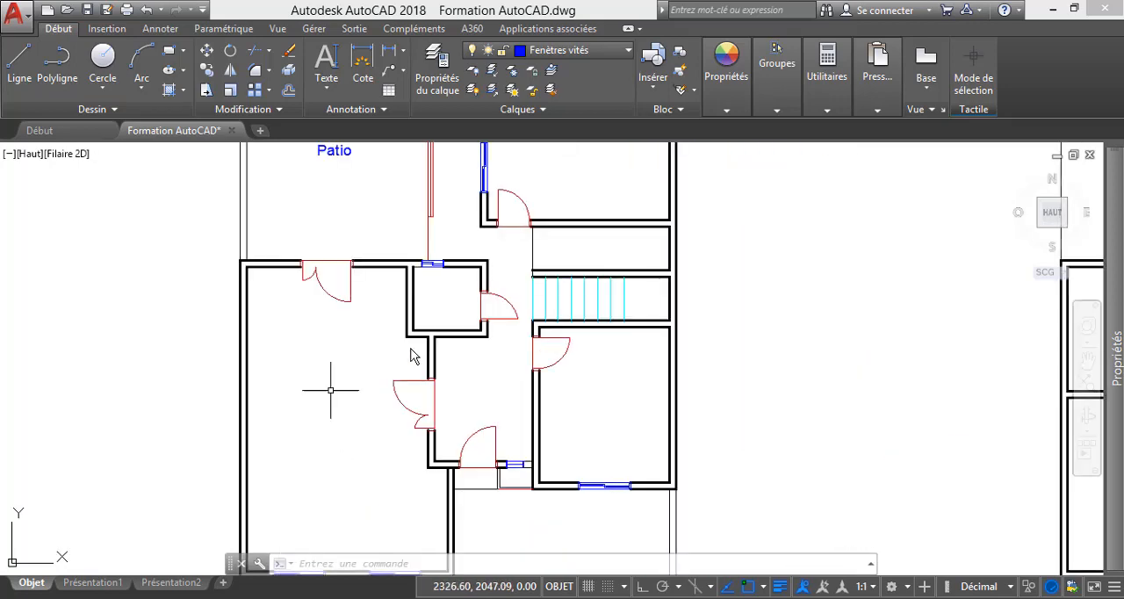
scroll(354, 417, down, 4)
scroll(354, 424, up, 4)
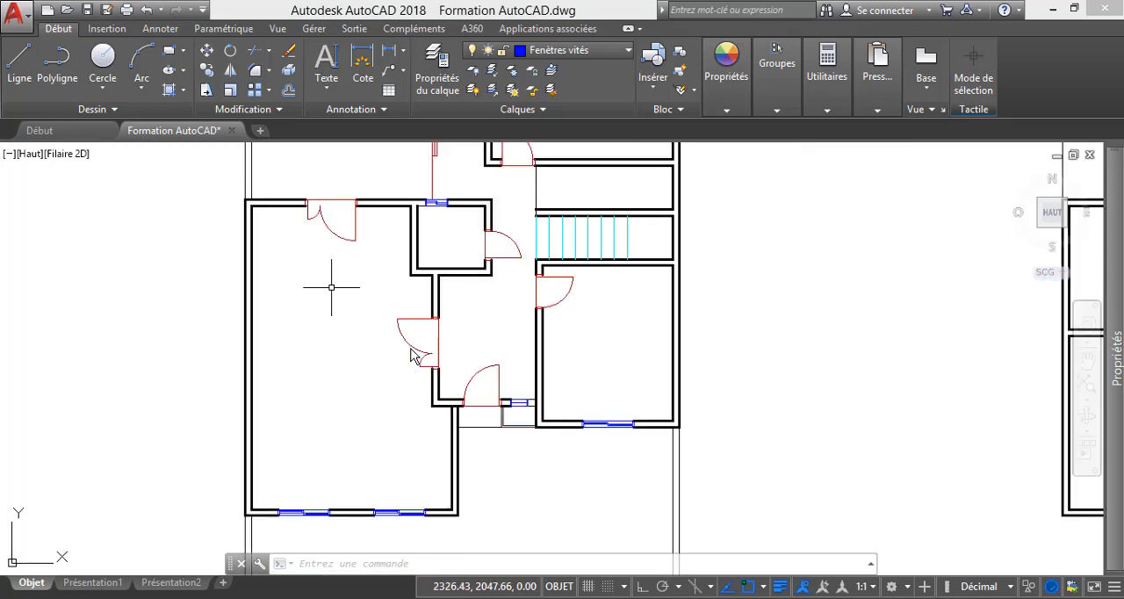
click(326, 86)
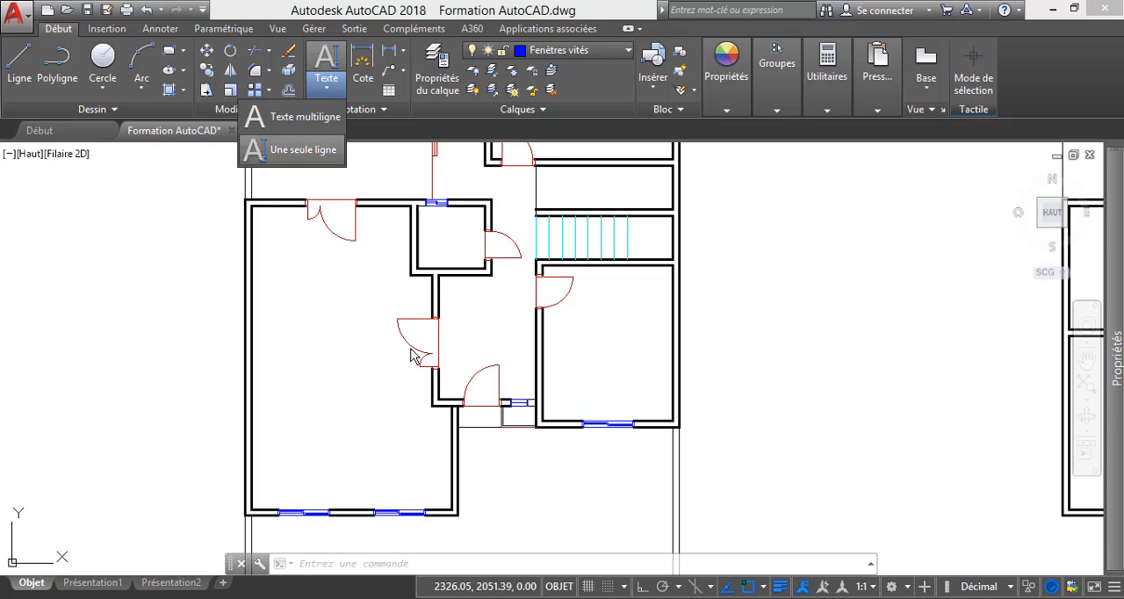
click(294, 149)
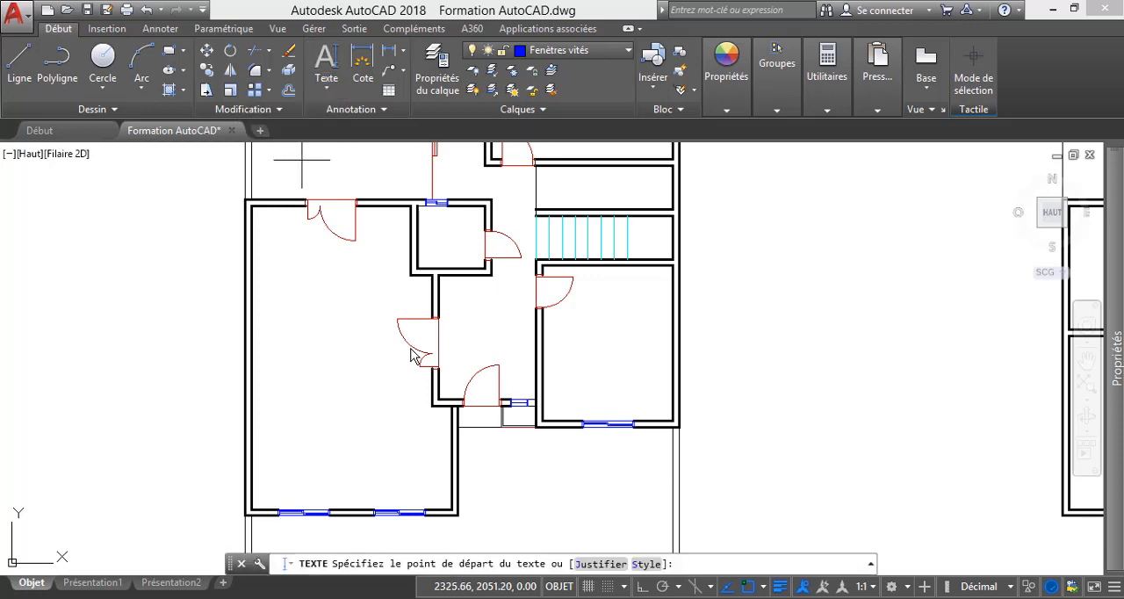
click(281, 309)
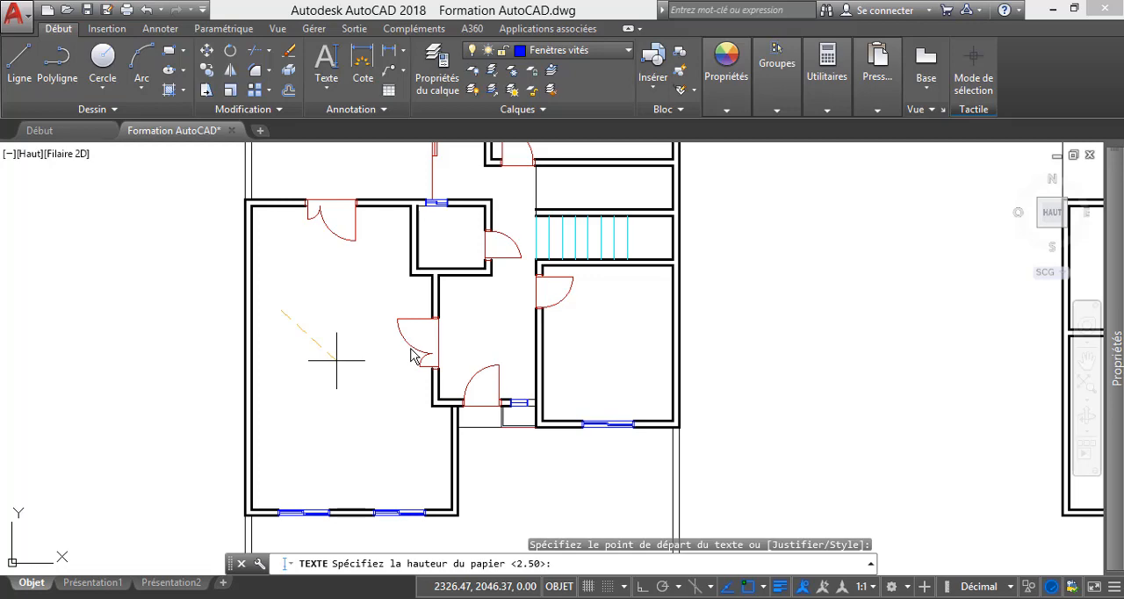
key(Return)
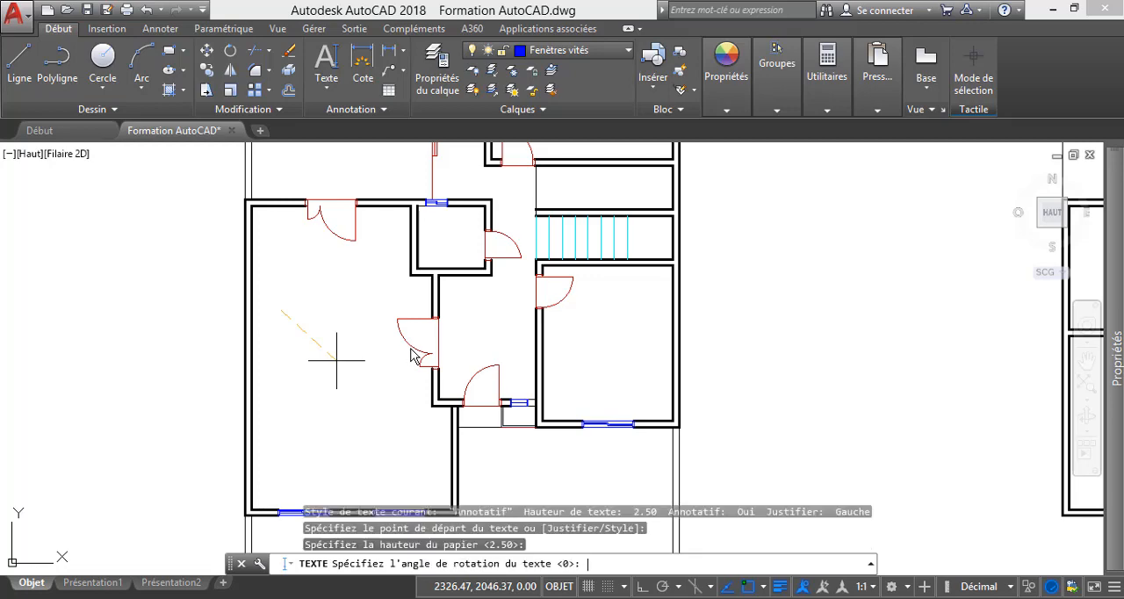
key(Return)
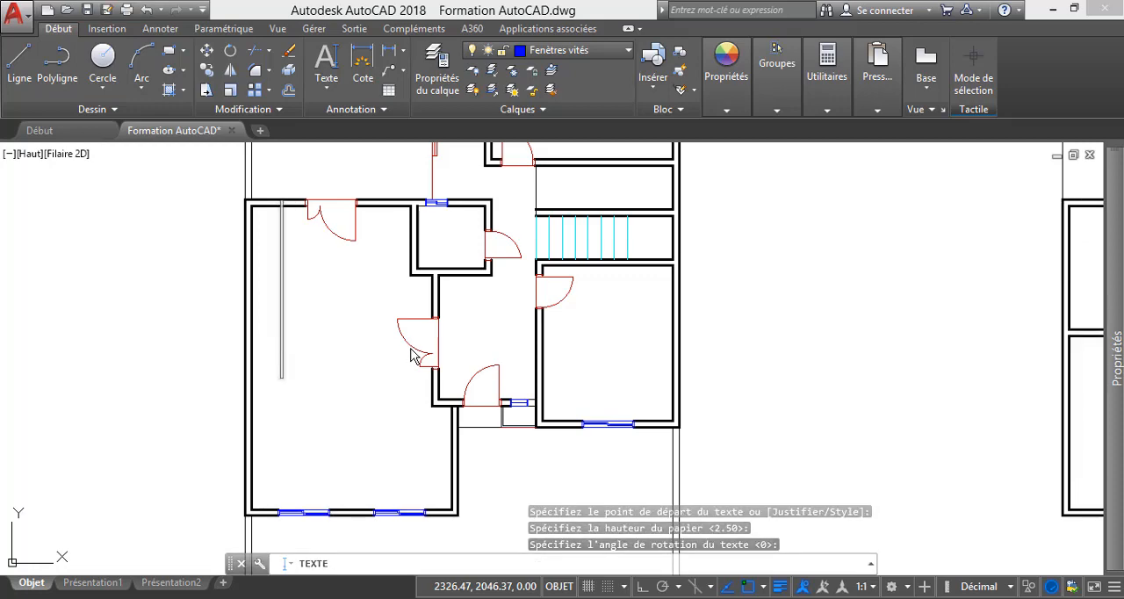
text(S)
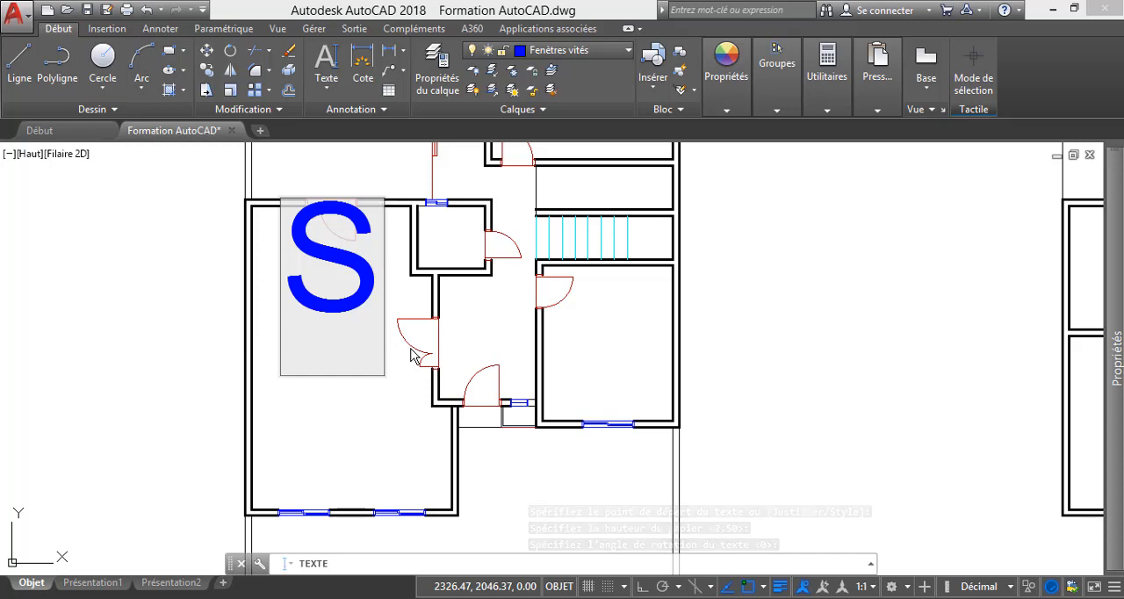
text(éjo)
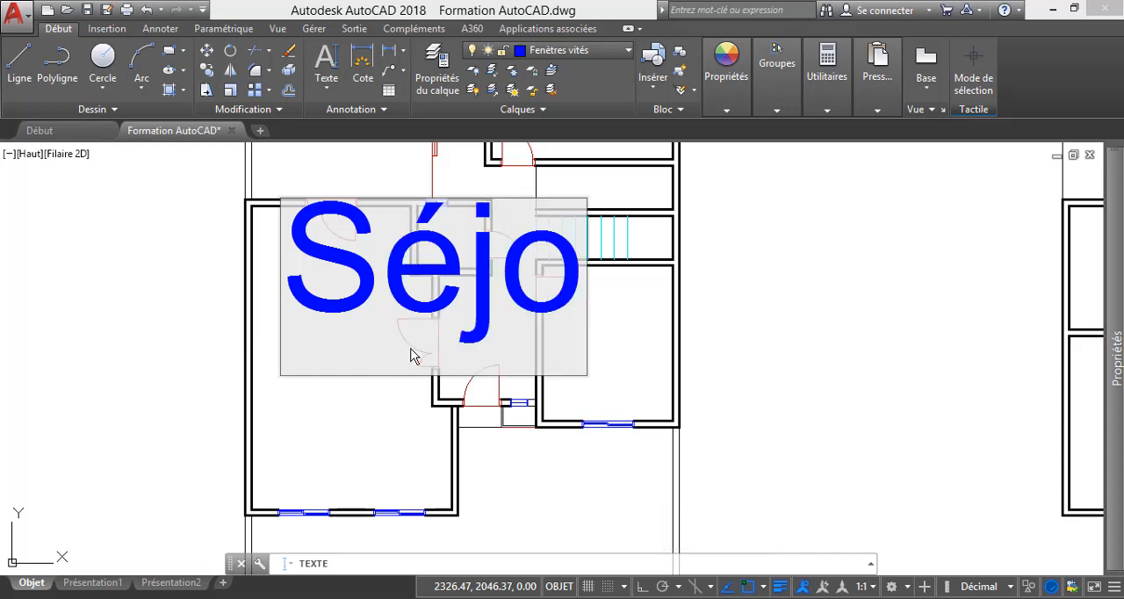
text(ur)
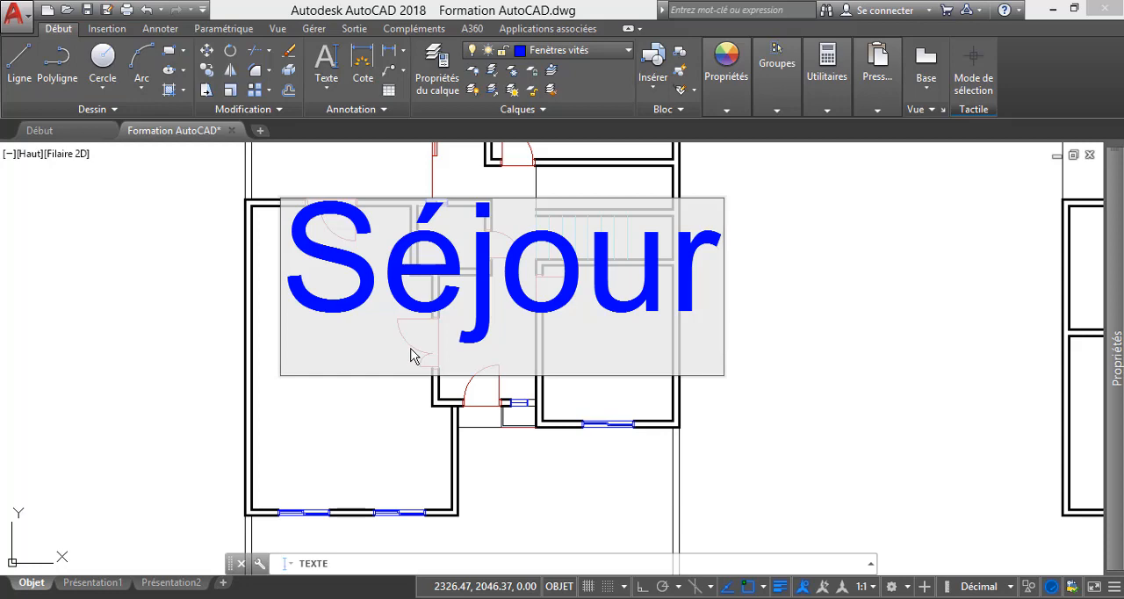
key(Escape)
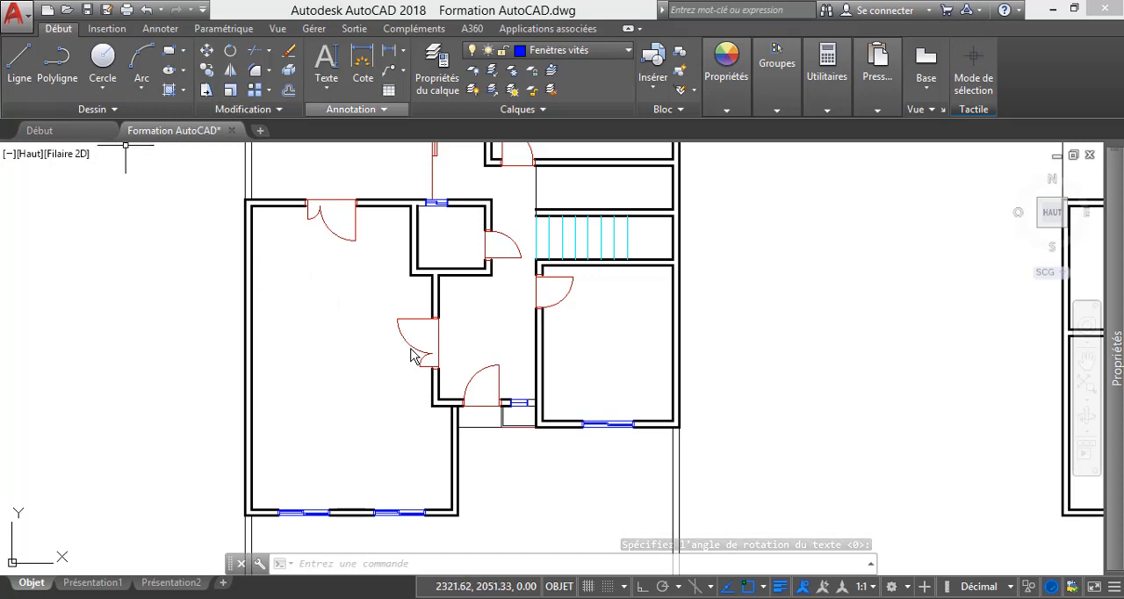
Place the single-line text "Séjour" in the large living room of the left floor plan, with 2.50 paper height and 0 rotation.
click(325, 86)
click(285, 153)
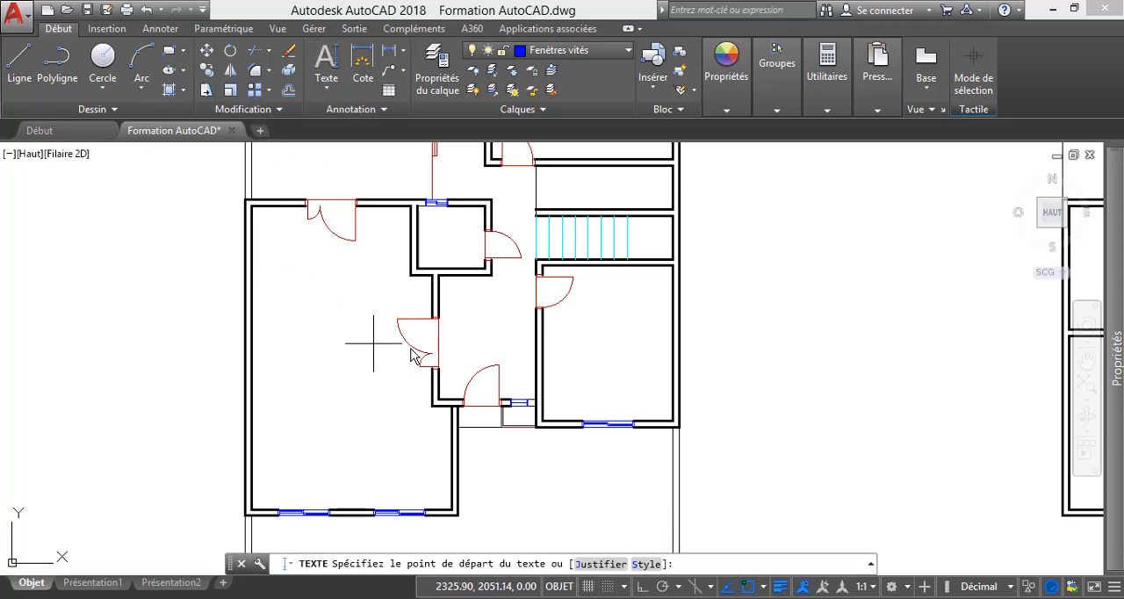
click(289, 284)
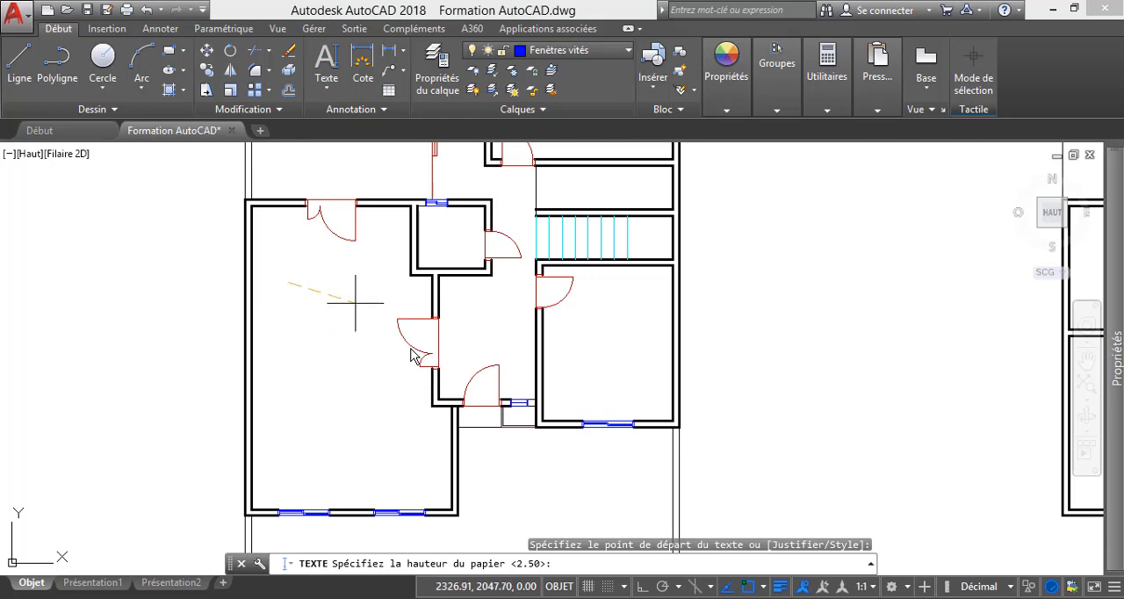
key(Return)
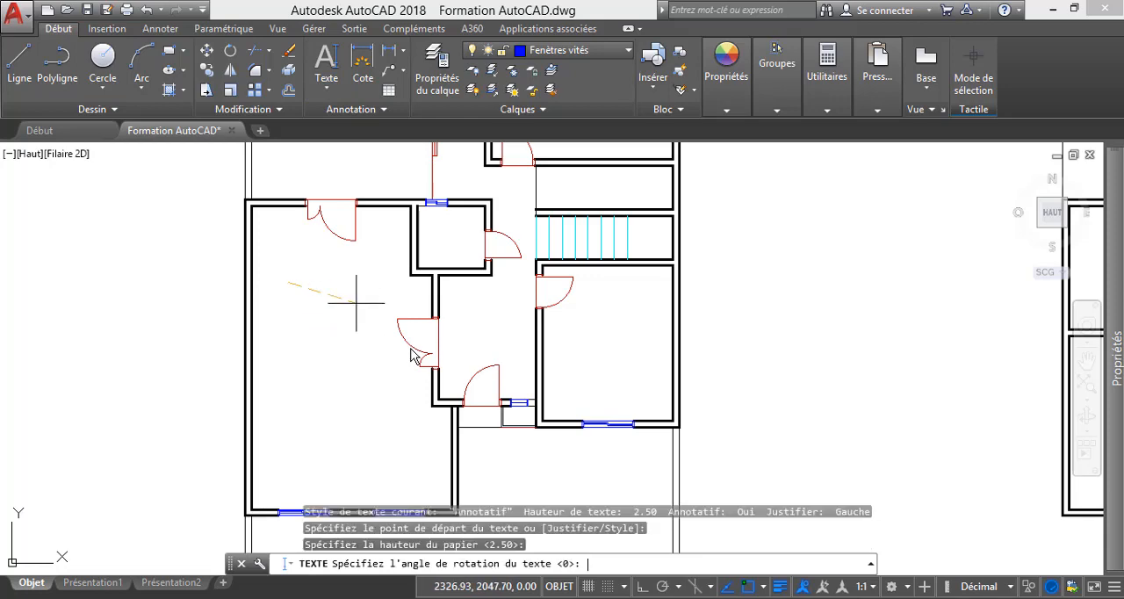
key(Return)
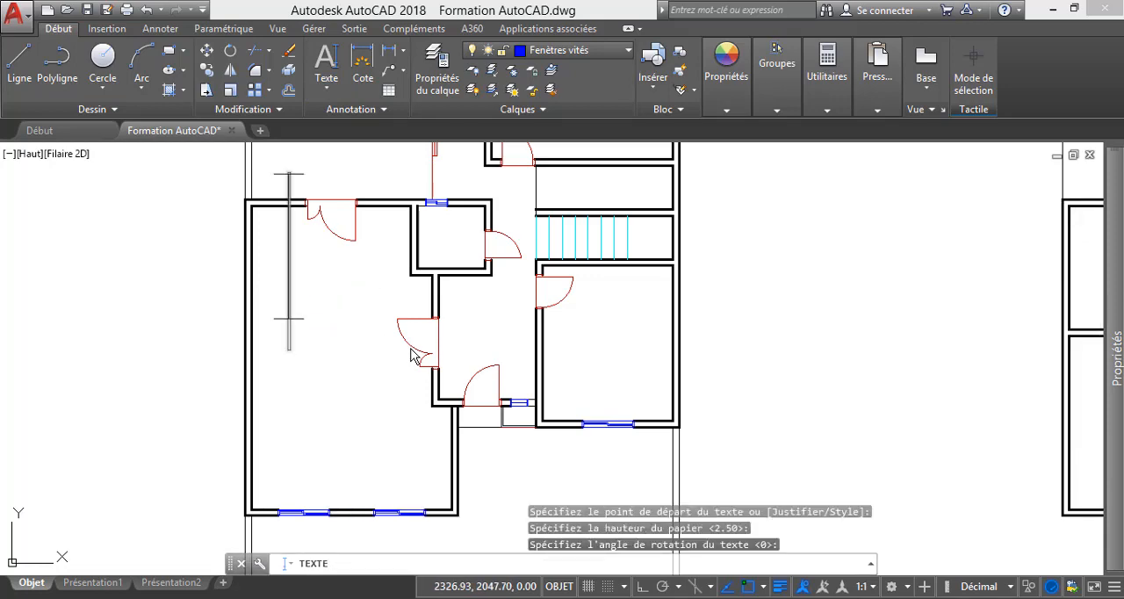
text(Sé)
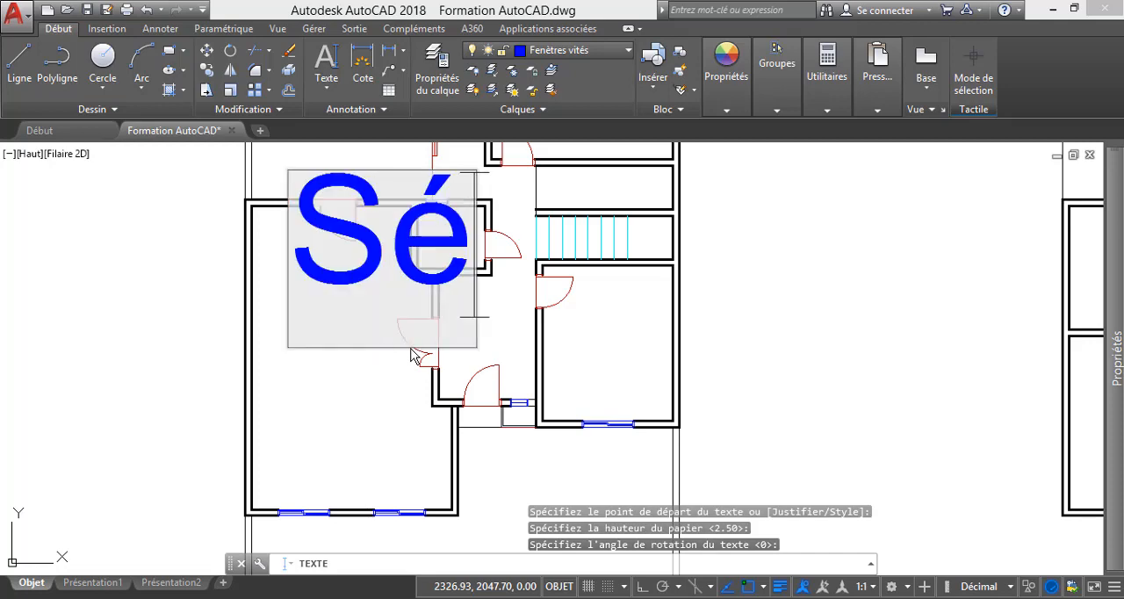
text(jour)
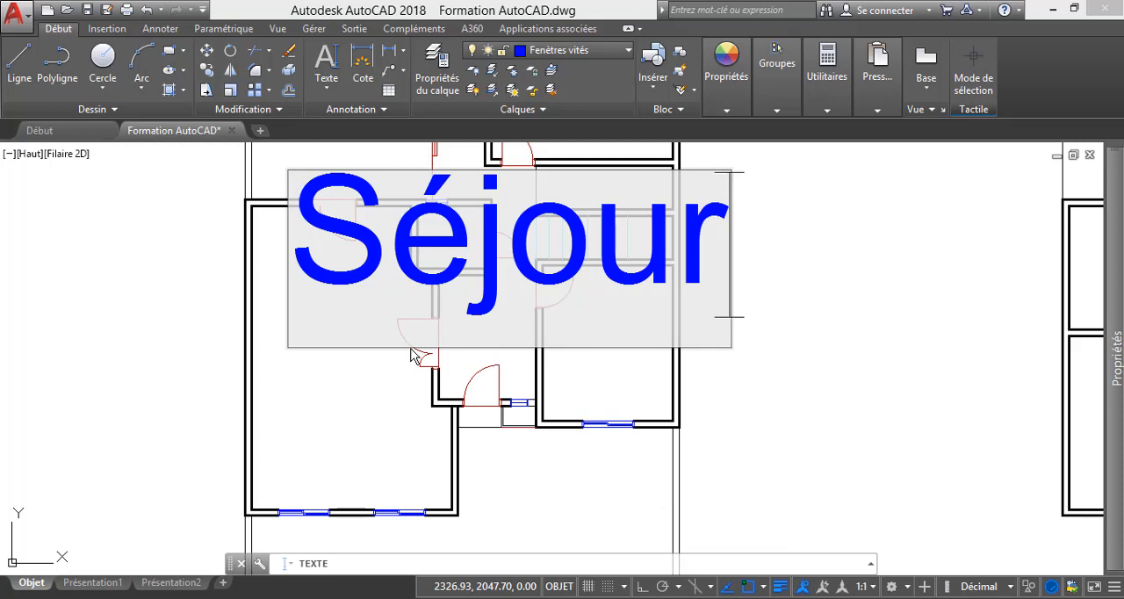
key(Return)
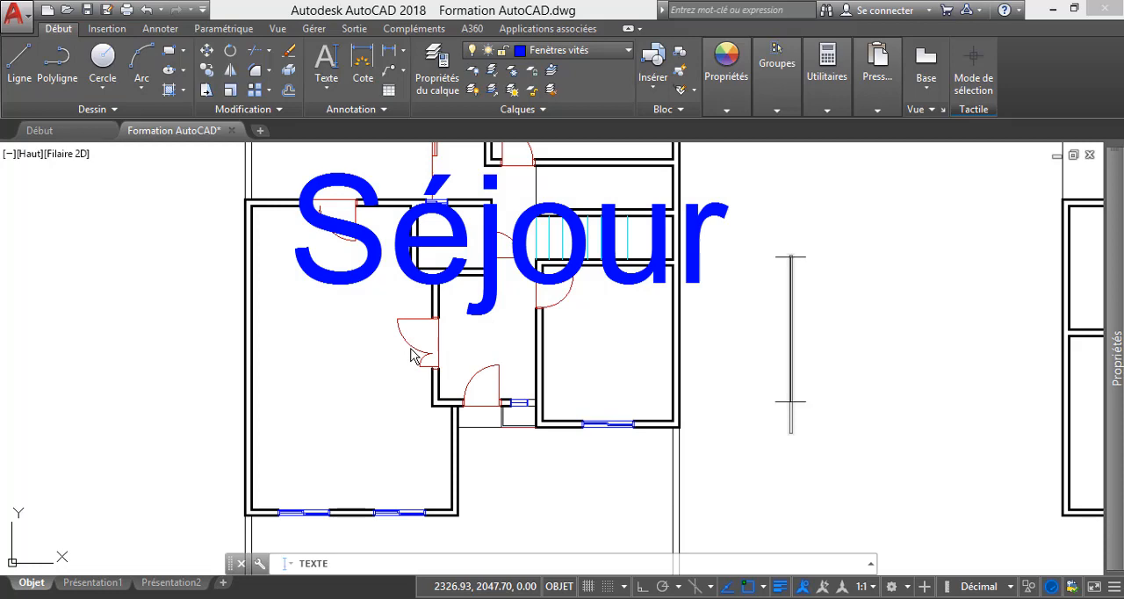
key(Return)
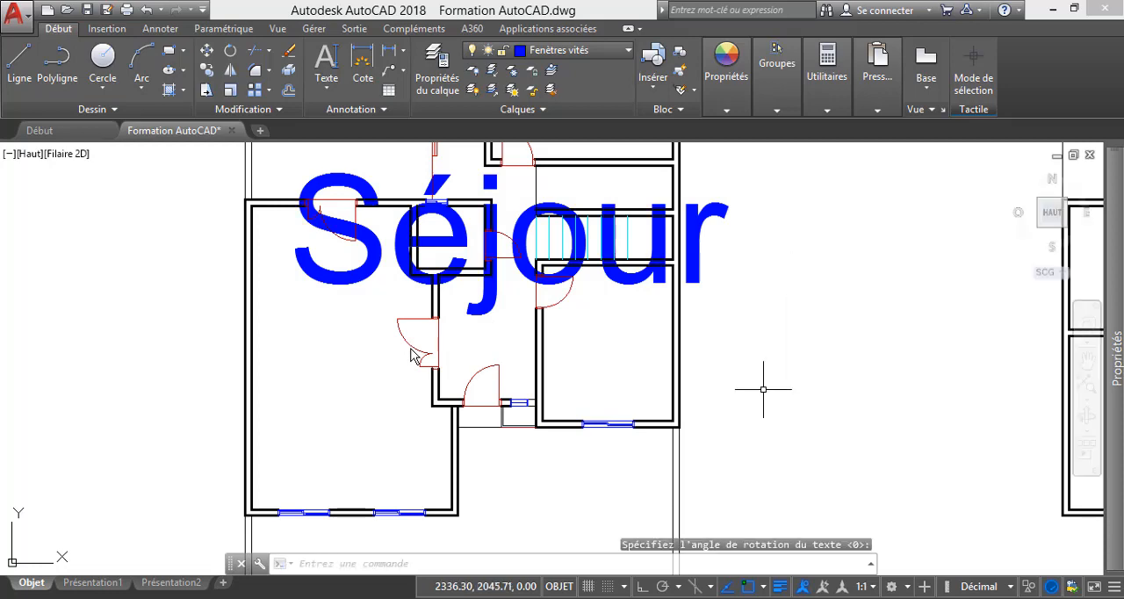
Set the Séjour label's paper text height to 0.25.
click(301, 251)
mouse_move(1114, 360)
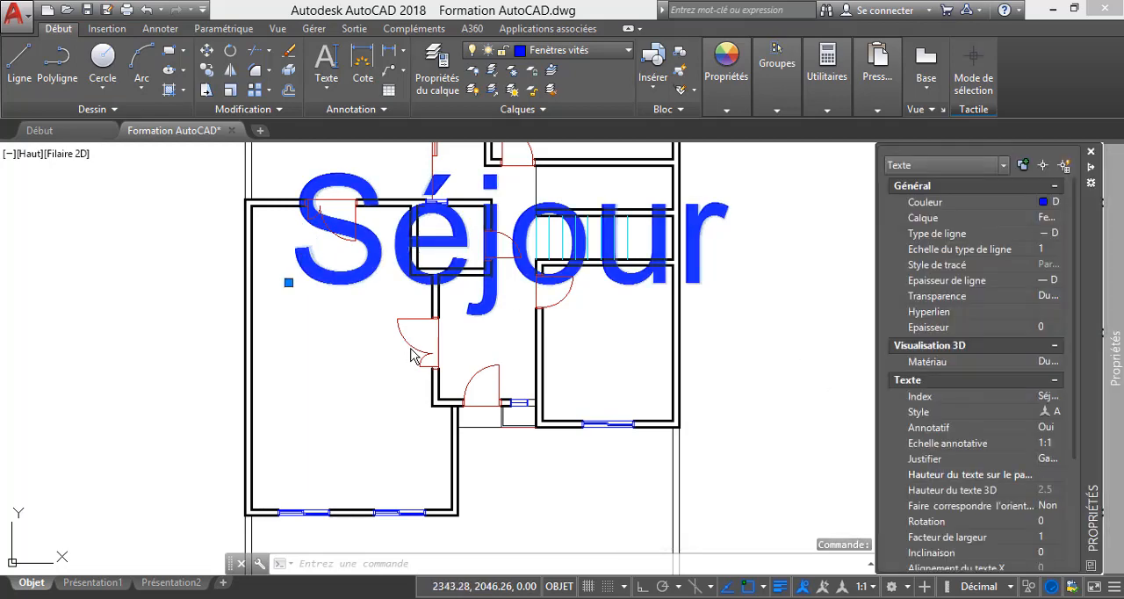
click(1045, 474)
text(0.25)
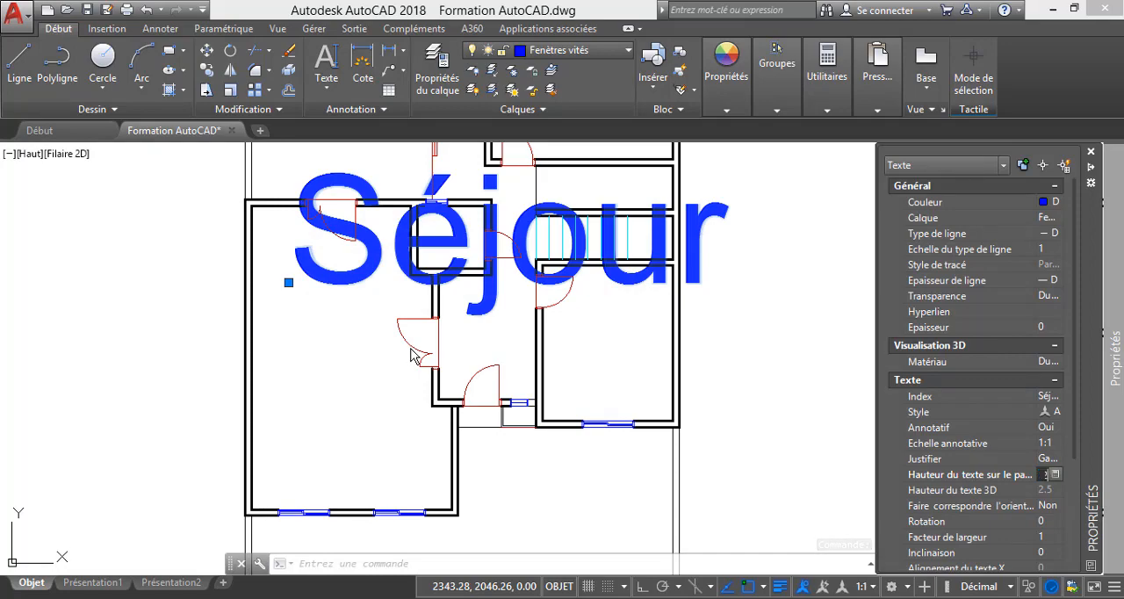
key(Return)
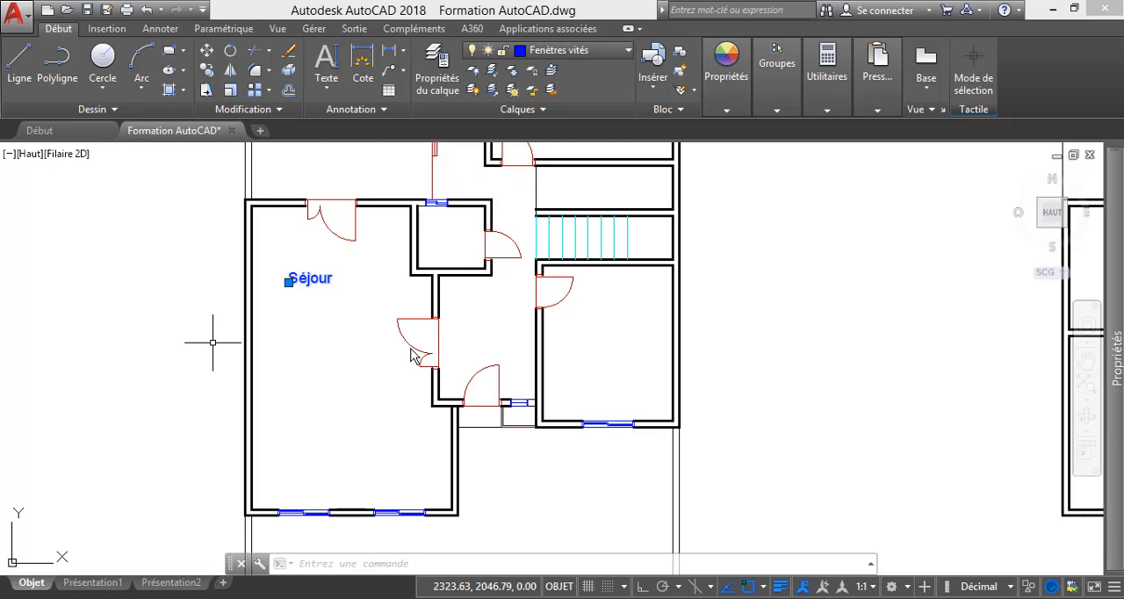
key(Escape)
Move the Séjour label to the middle of the living room.
click(309, 278)
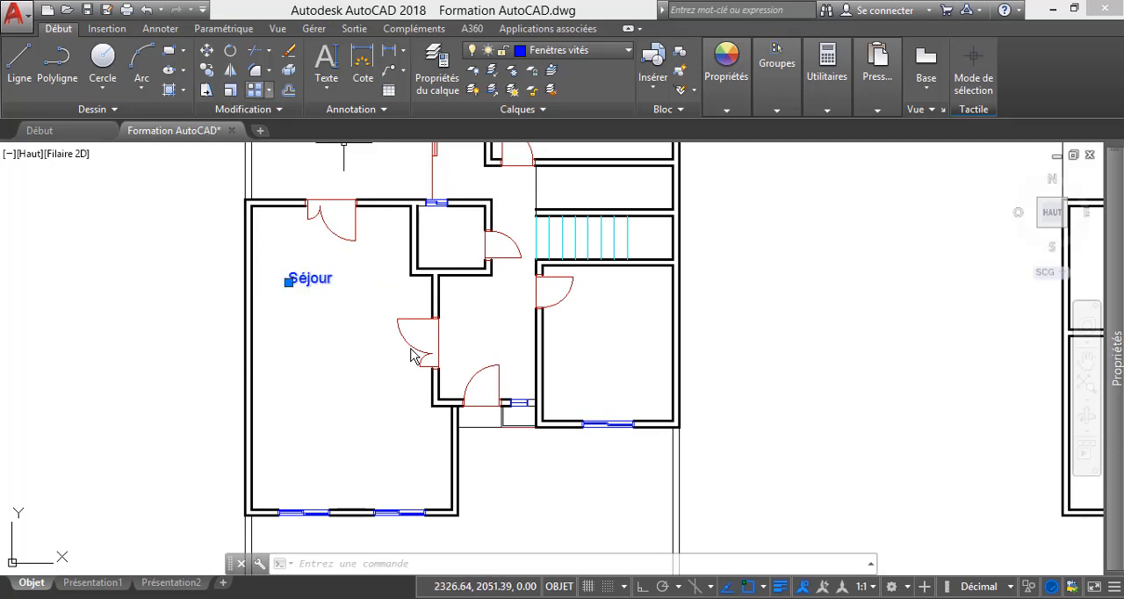
click(206, 50)
click(307, 279)
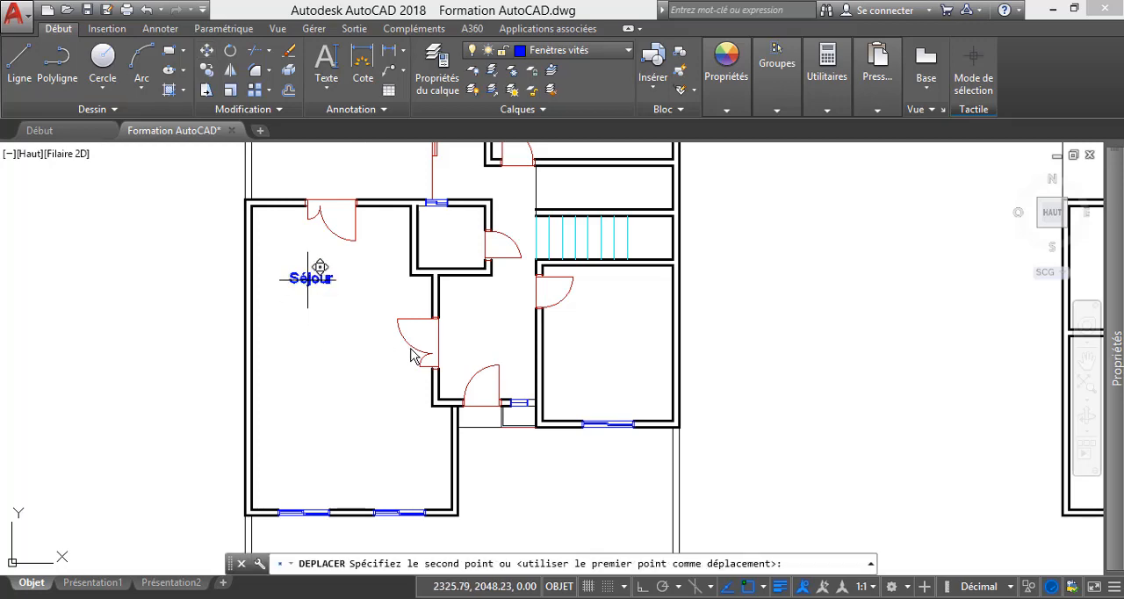
click(337, 355)
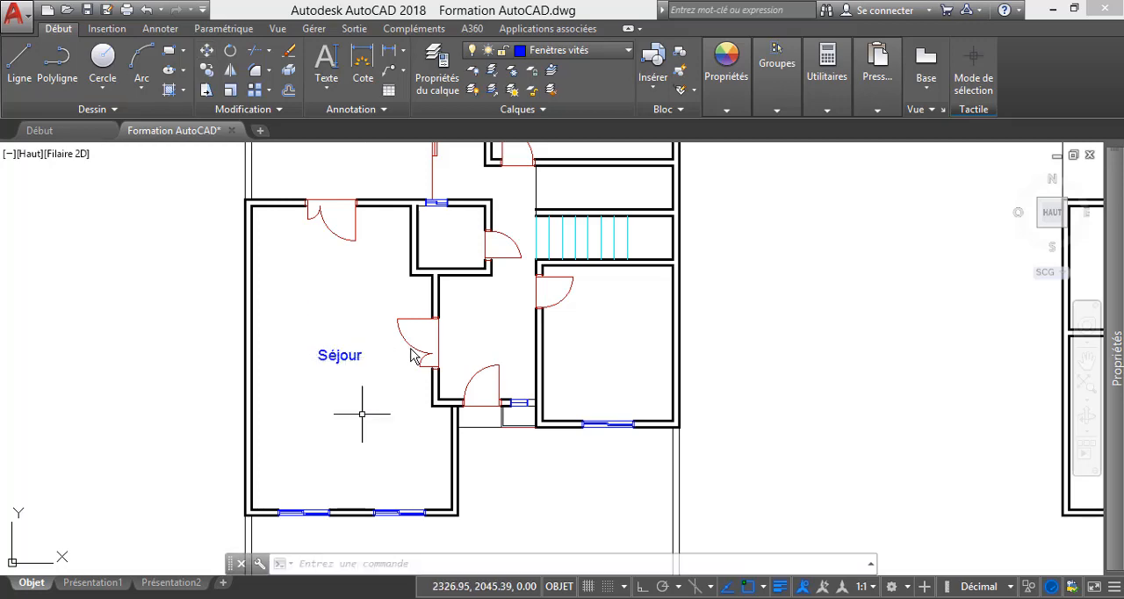
scroll(348, 434, down, 1)
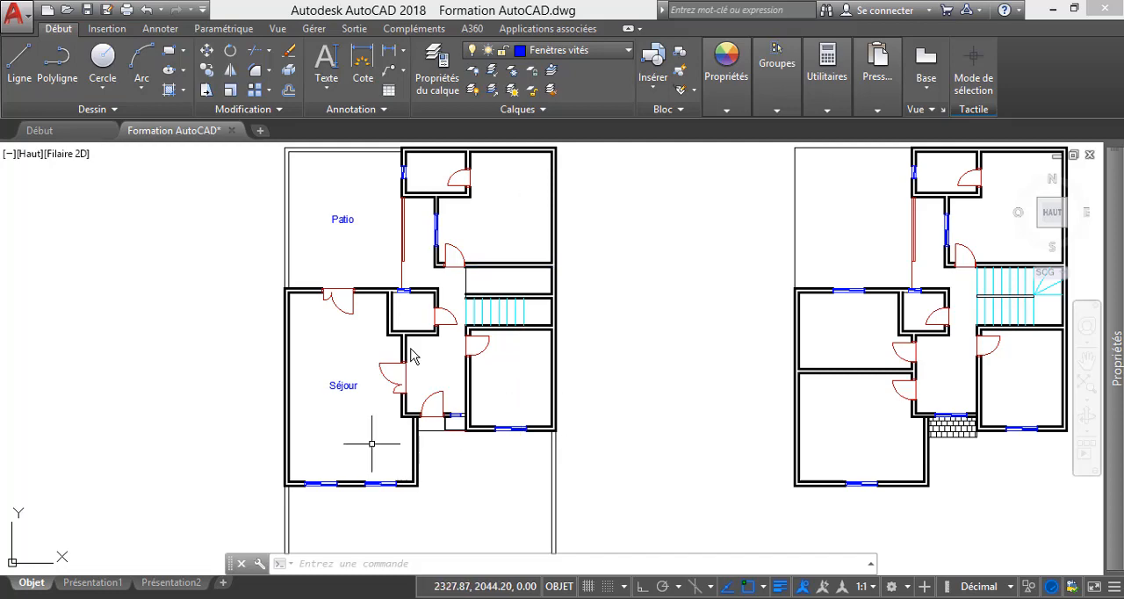
Copy the Séjour label into the room below the stairs and into the large room beside the patio.
scroll(353, 396, up, 4)
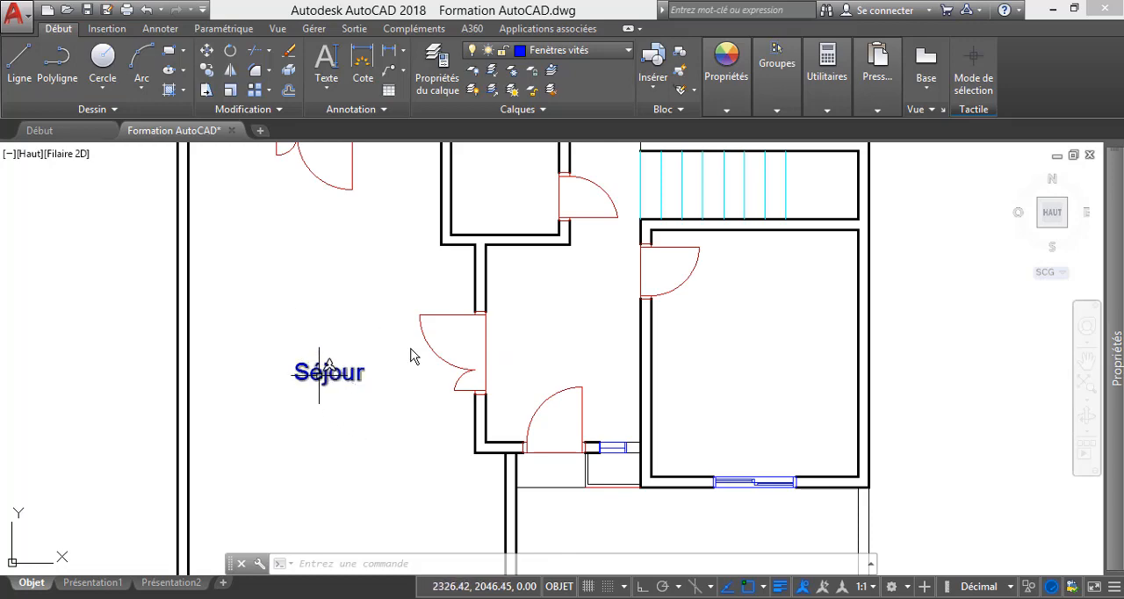
click(319, 373)
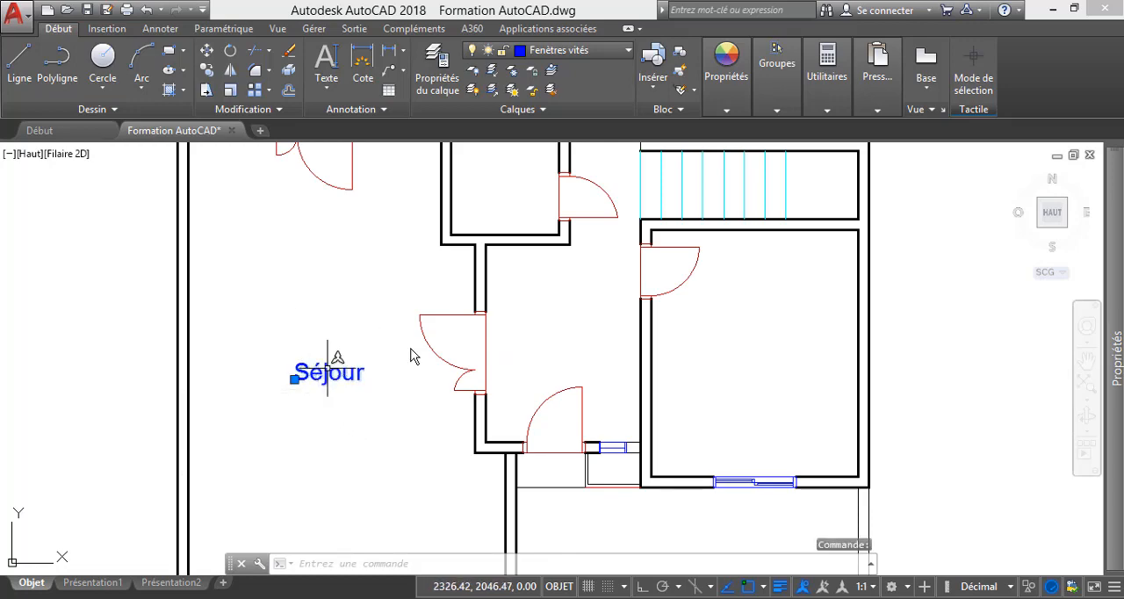
click(207, 70)
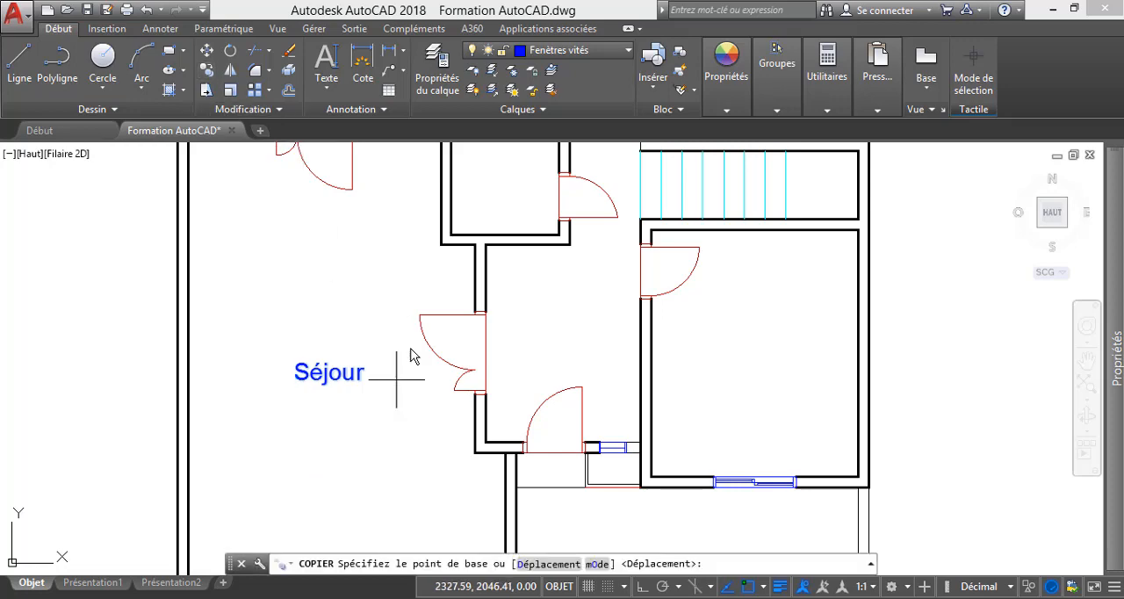
click(341, 374)
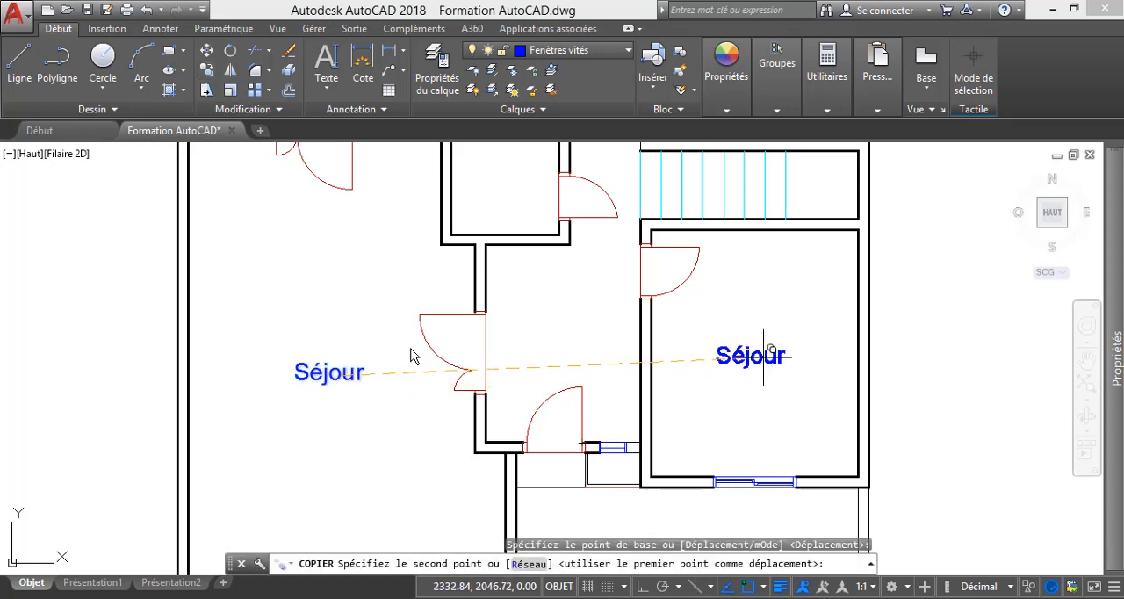
click(757, 356)
scroll(734, 414, down, 4)
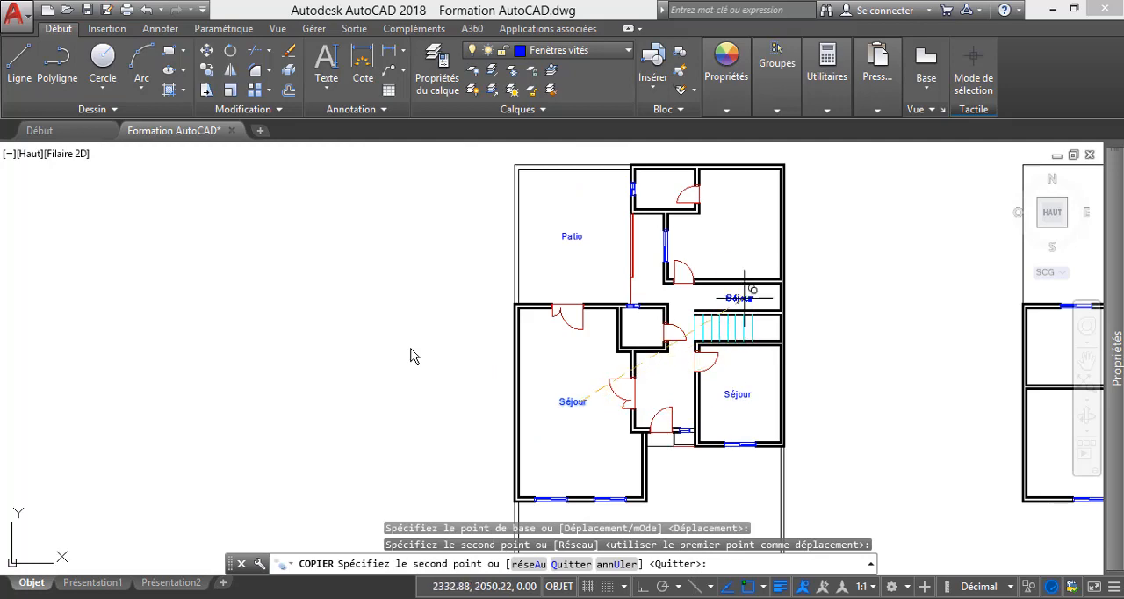
click(733, 232)
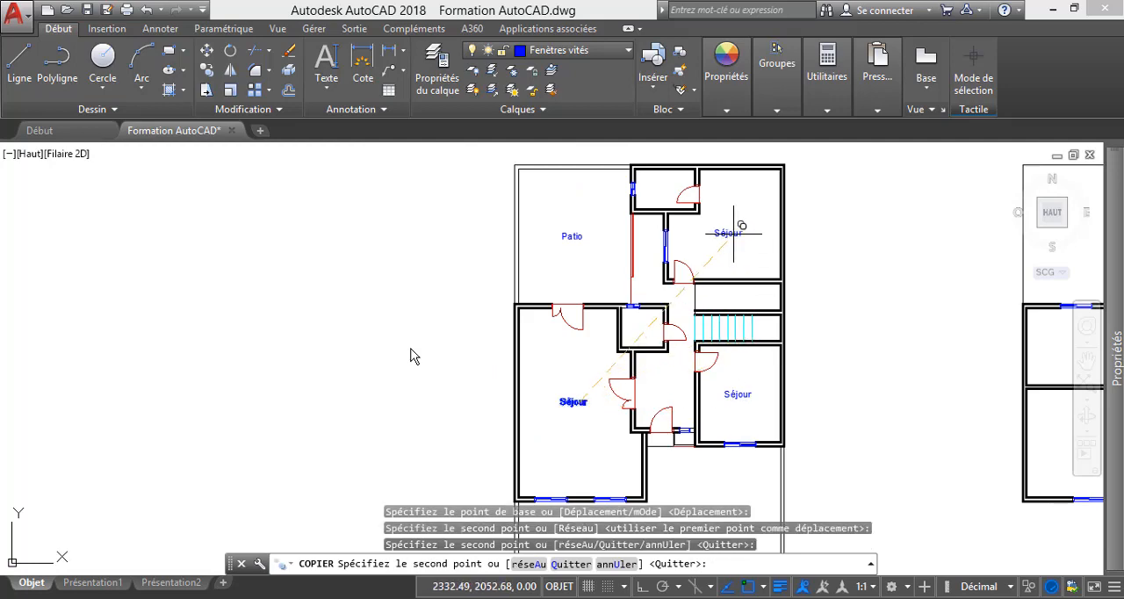
key(Escape)
Change the text of the copied label in the room beside the patio to "Chambre".
scroll(733, 232, up, 5)
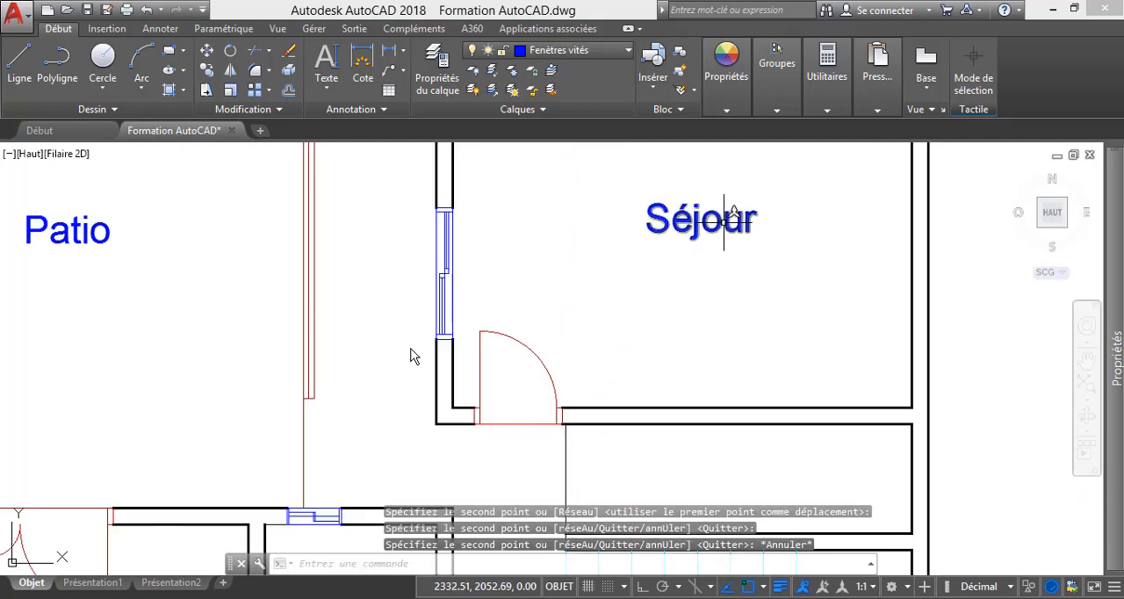
double_click(724, 220)
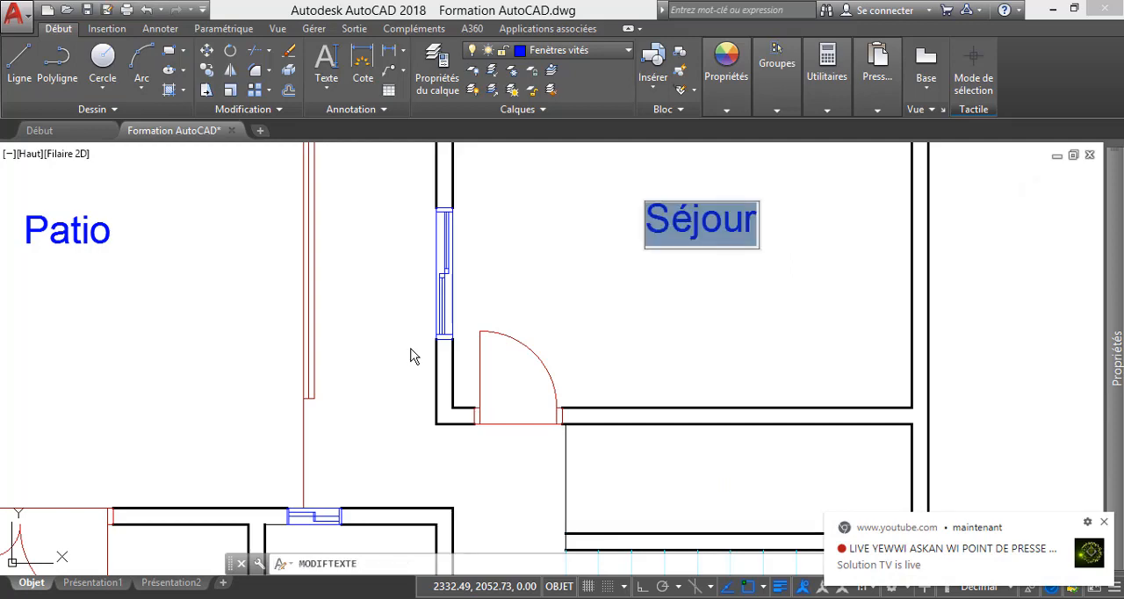
text(Cha)
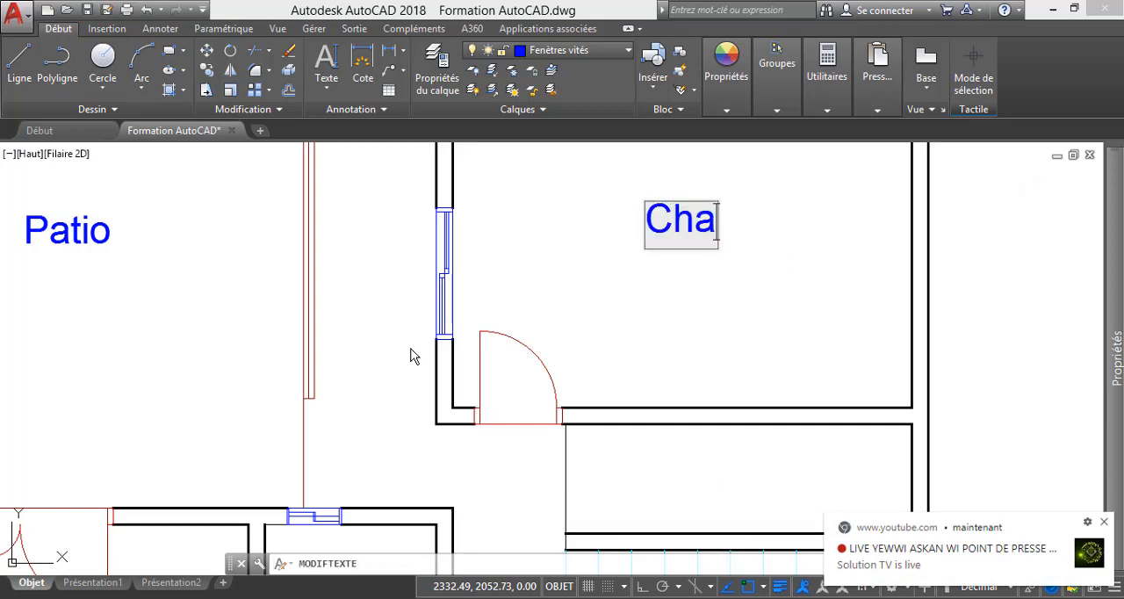
text(mbre)
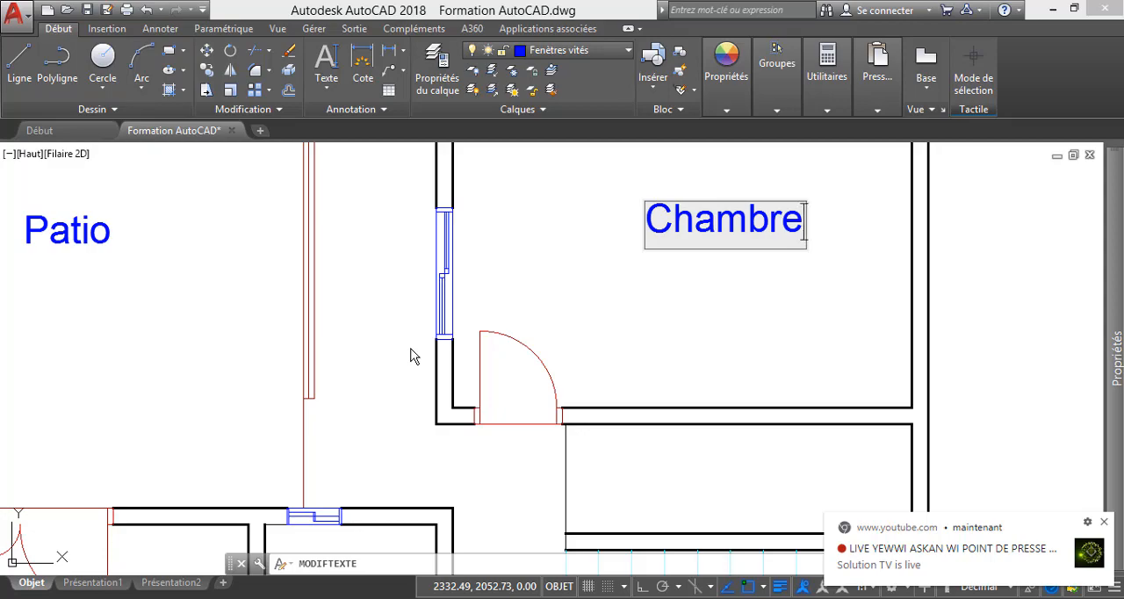
click(670, 293)
scroll(647, 252, down, 8)
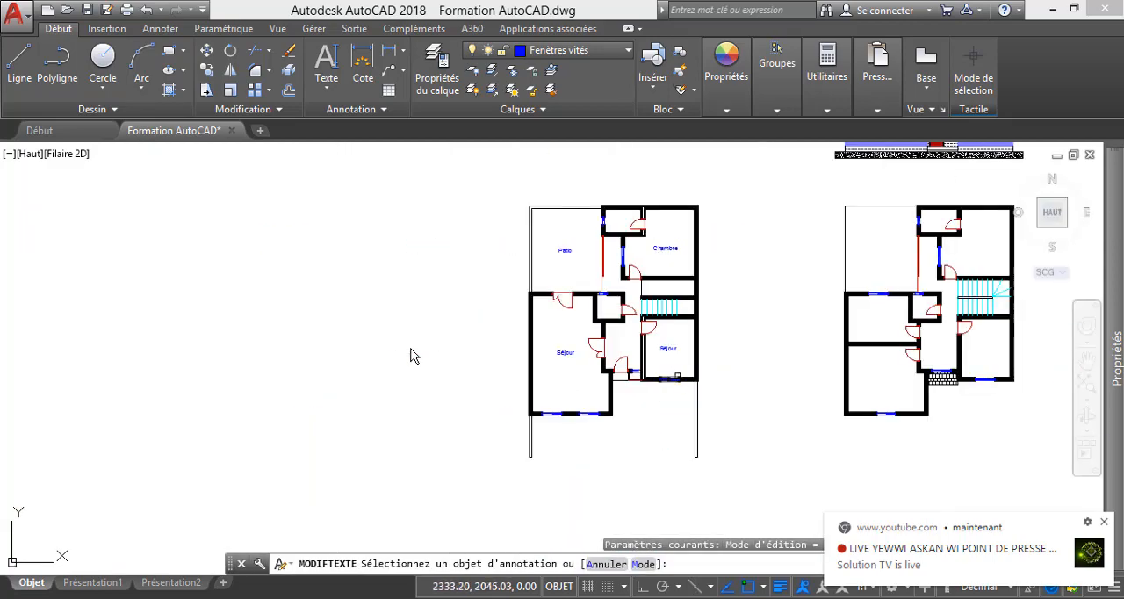
scroll(410, 355, up, 4)
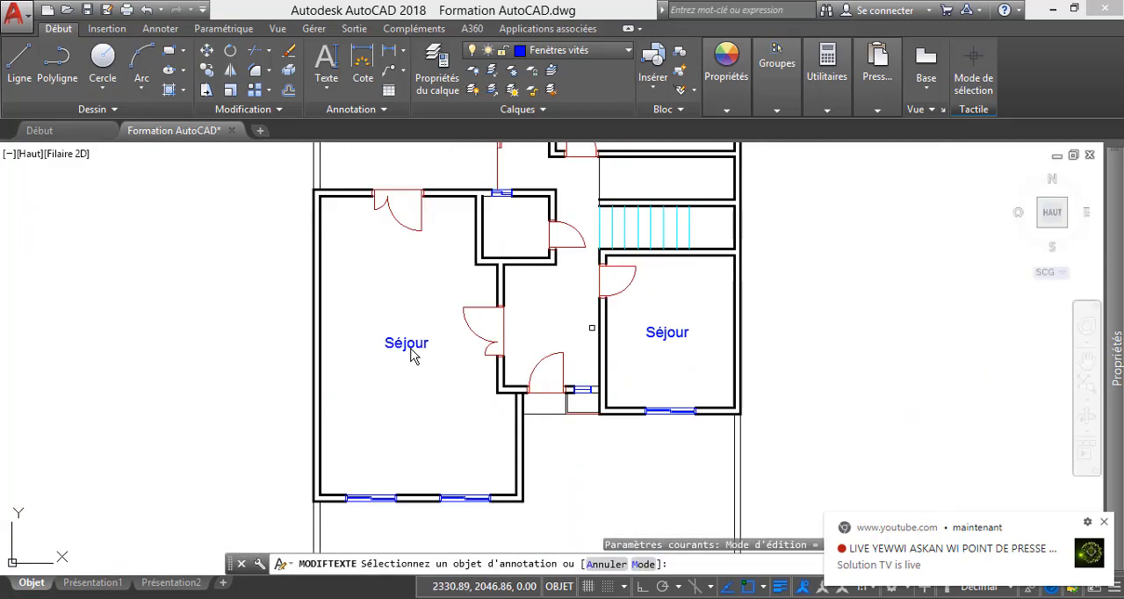
key(Escape)
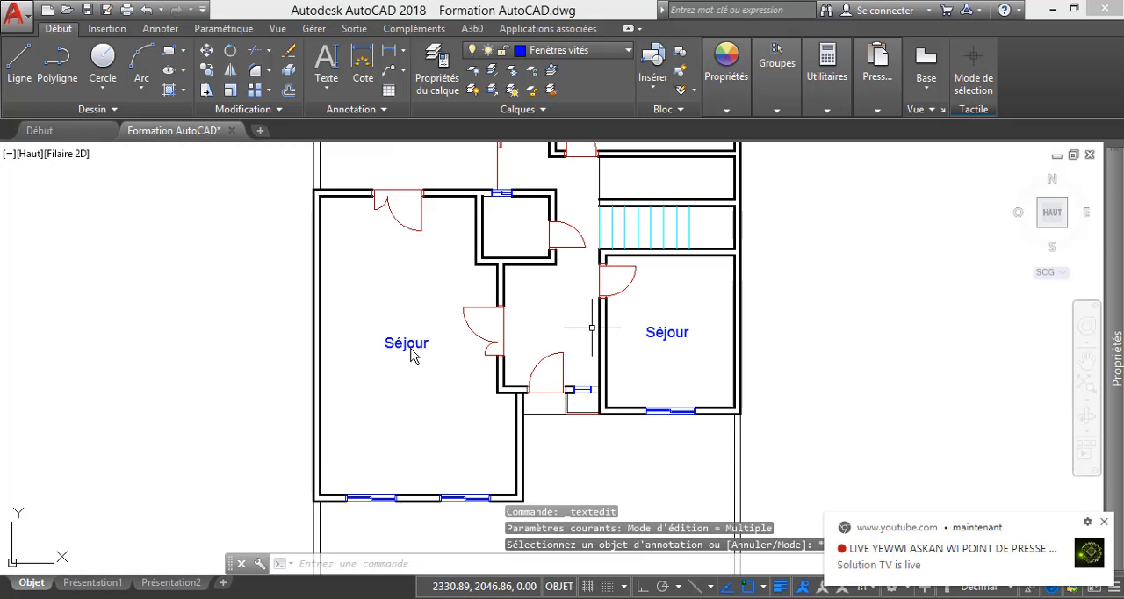
Change the text of the copied label in the room below the stairs to "Cuisine".
scroll(667, 332, up, 5)
click(669, 326)
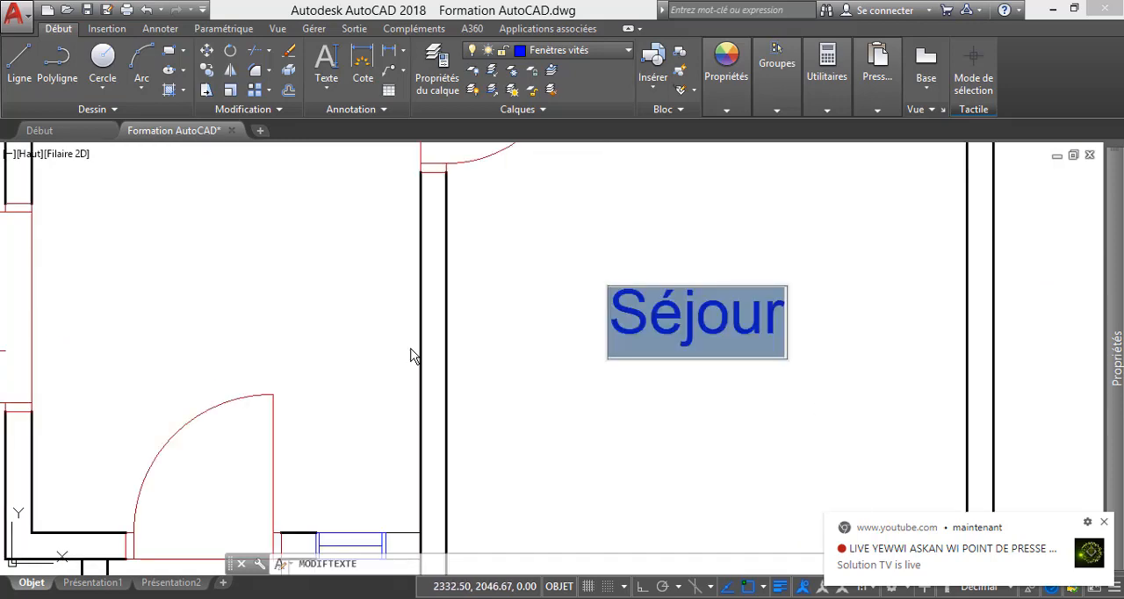
text(Cui)
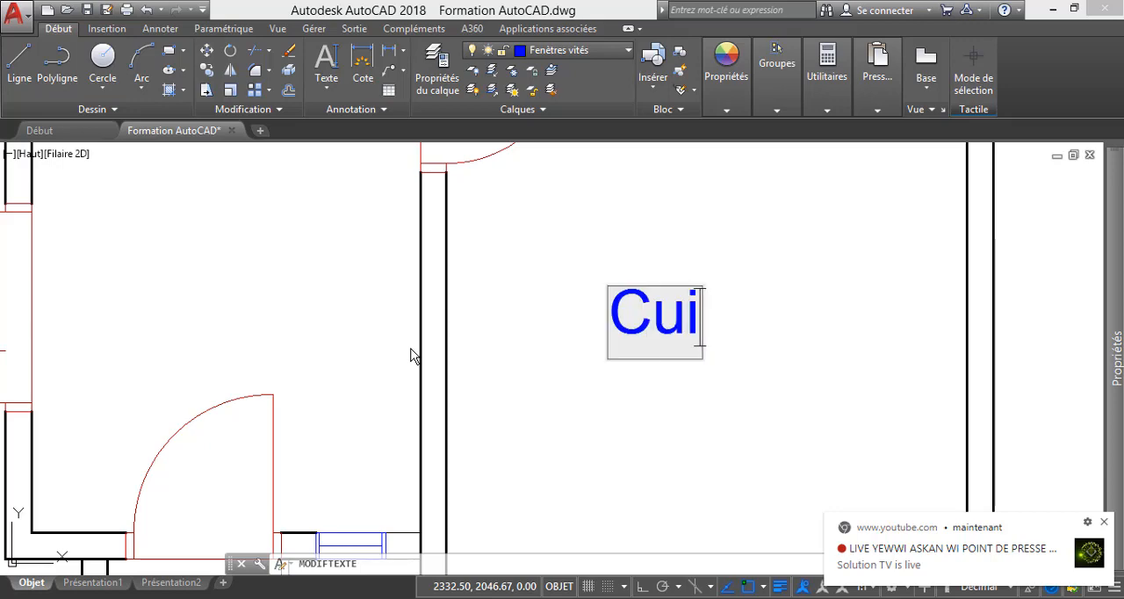
text(sine)
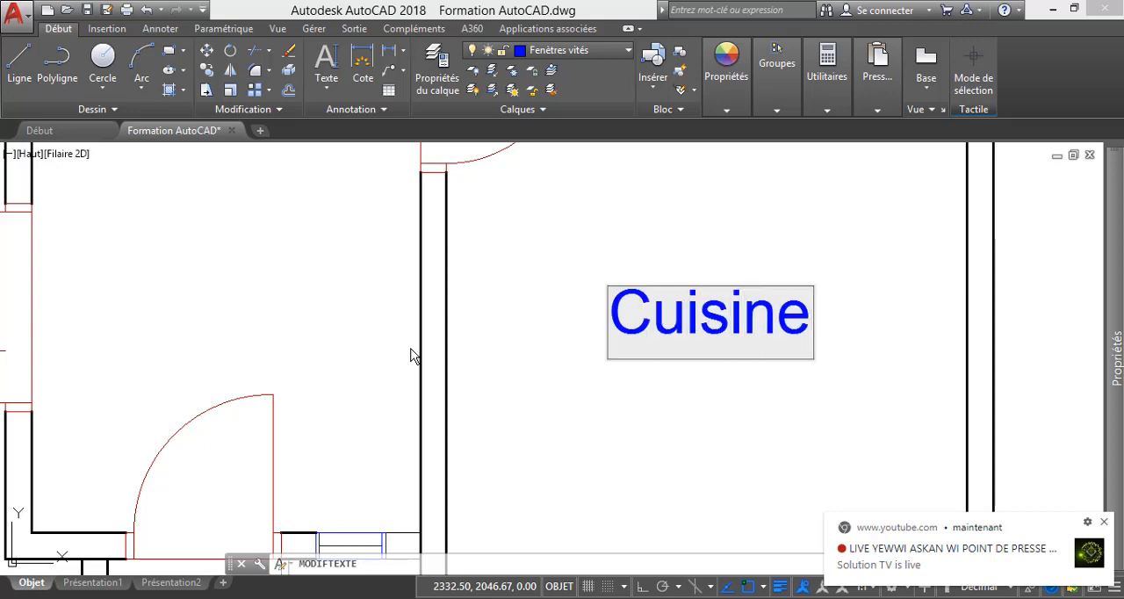
key(Return)
scroll(412, 350, down, 6)
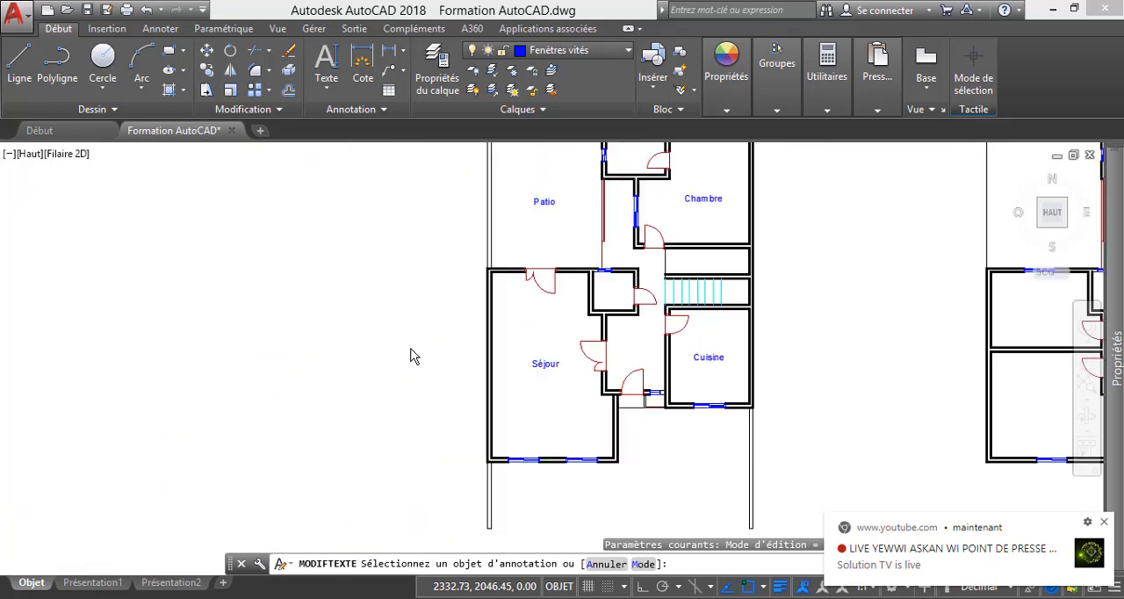
scroll(686, 361, up, 4)
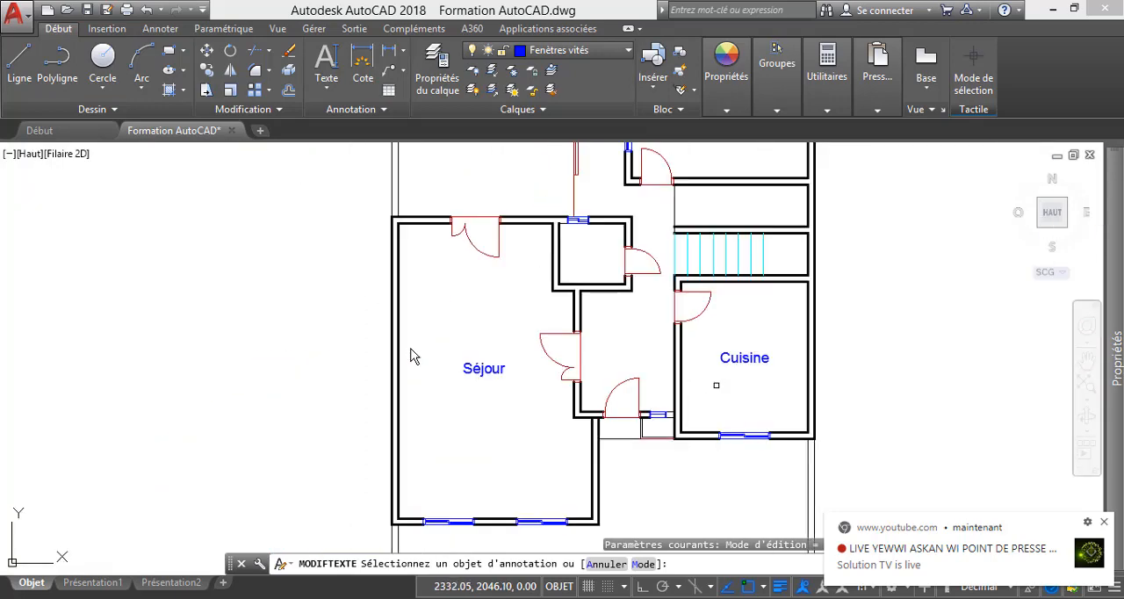
key(Escape)
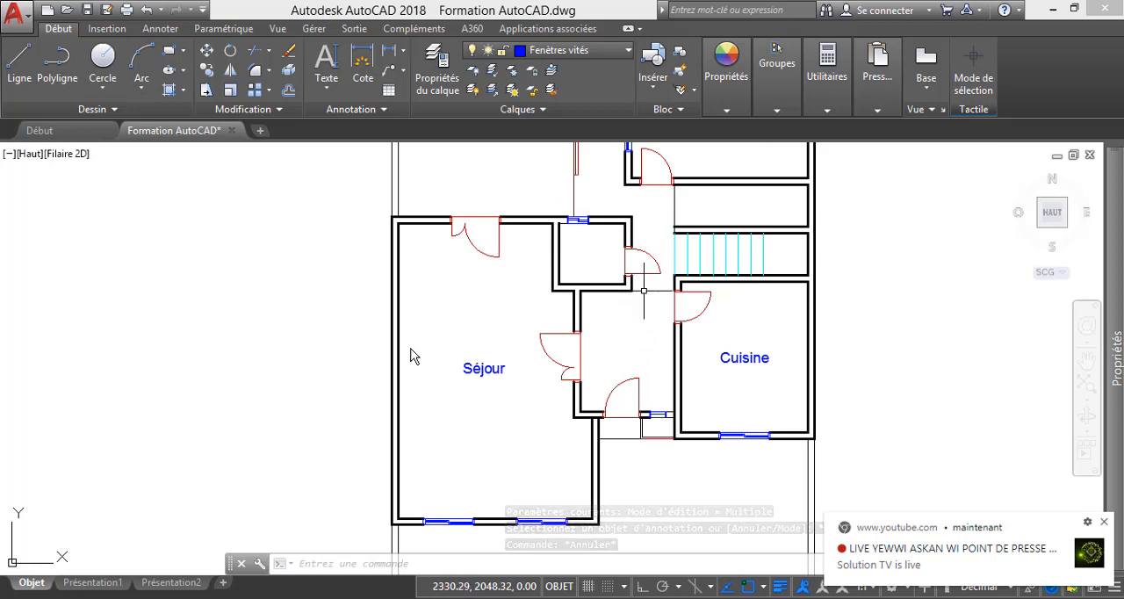
scroll(645, 259, up, 4)
scroll(610, 381, down, 4)
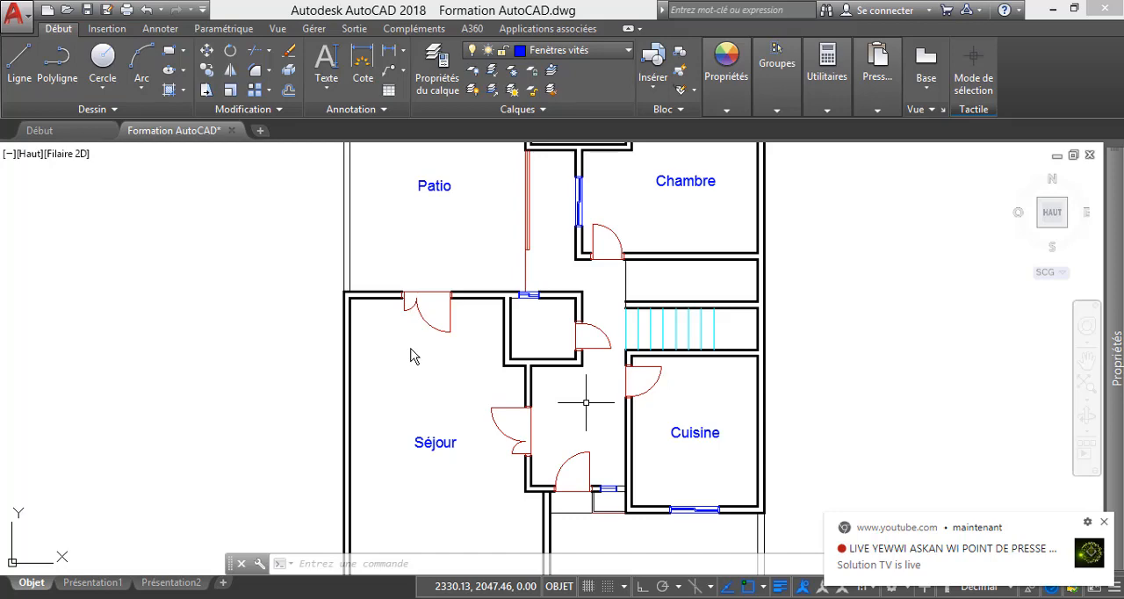
Start a multiline text and draw its frame in the hall between the Séjour and Cuisine rooms.
scroll(606, 399, up, 2)
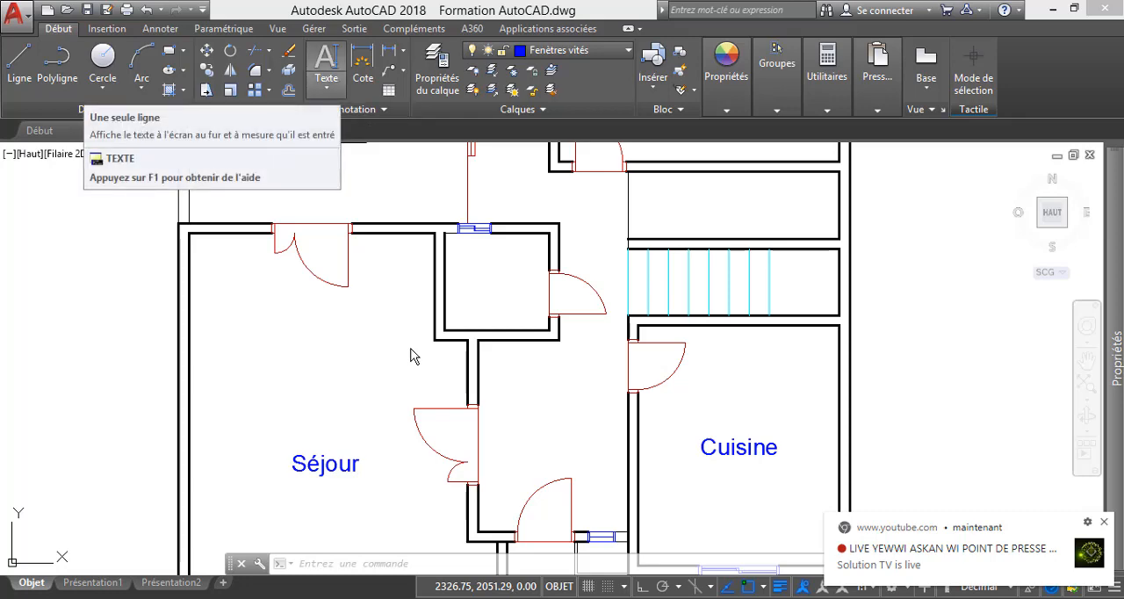
click(327, 87)
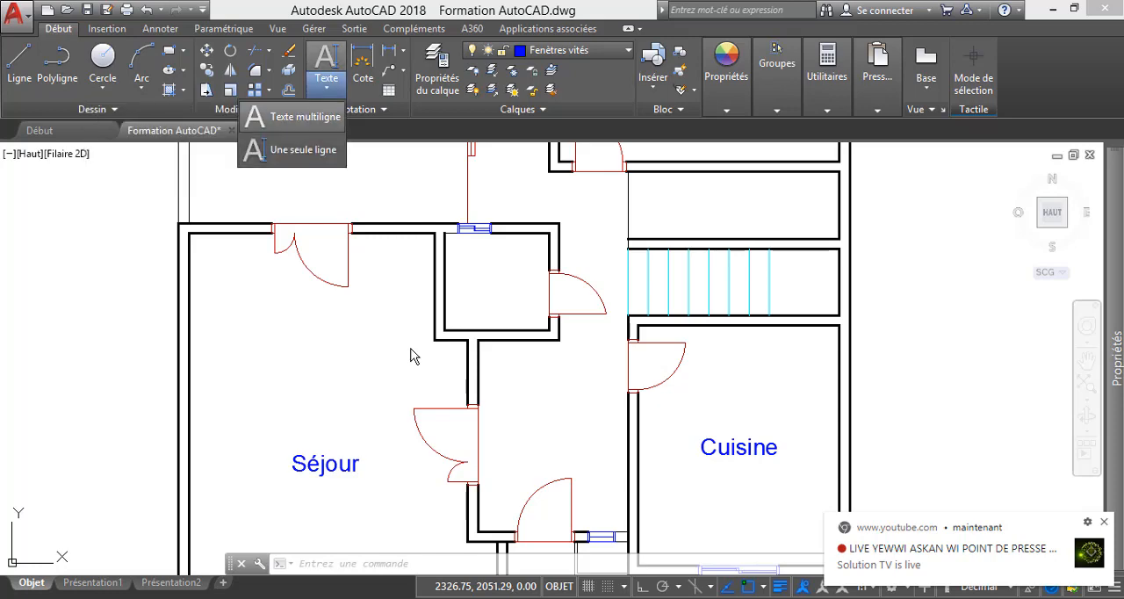
click(294, 116)
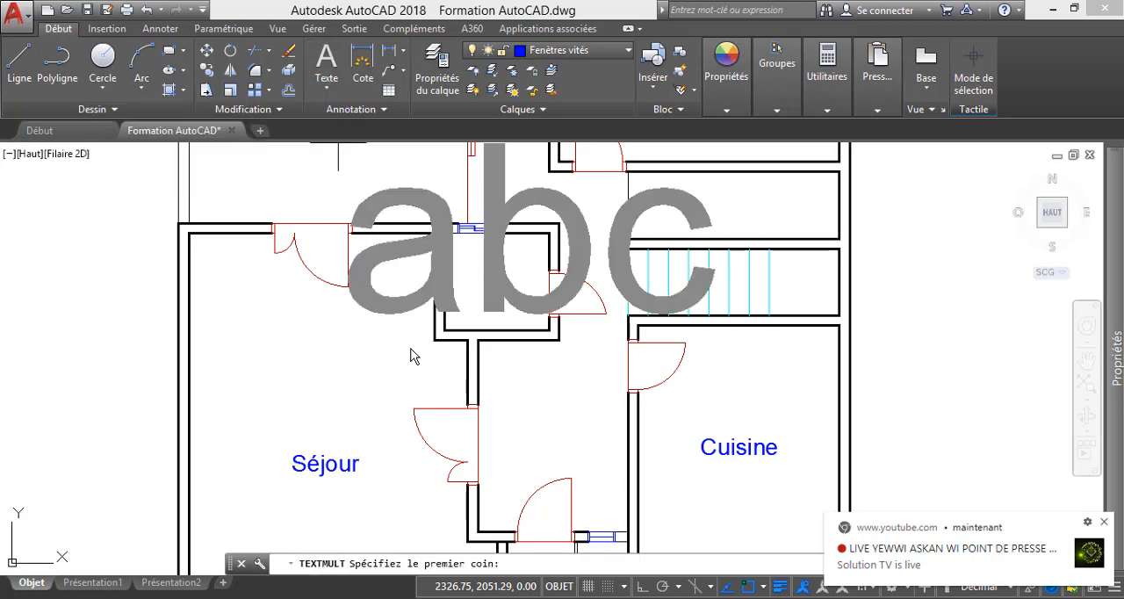
scroll(412, 355, down, 3)
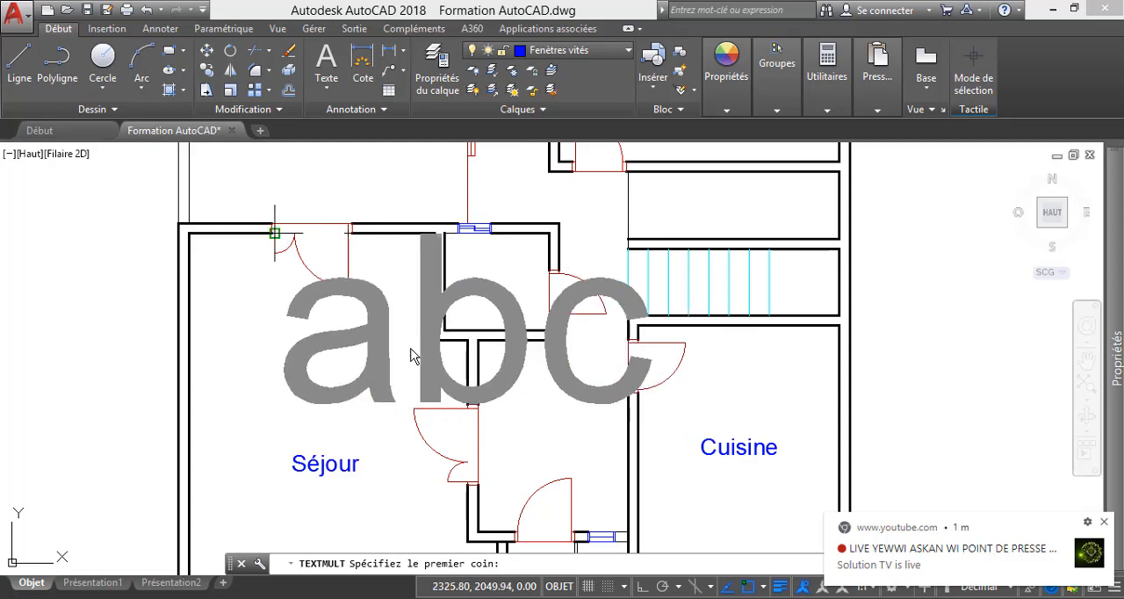
scroll(413, 355, down, 2)
scroll(412, 355, up, 6)
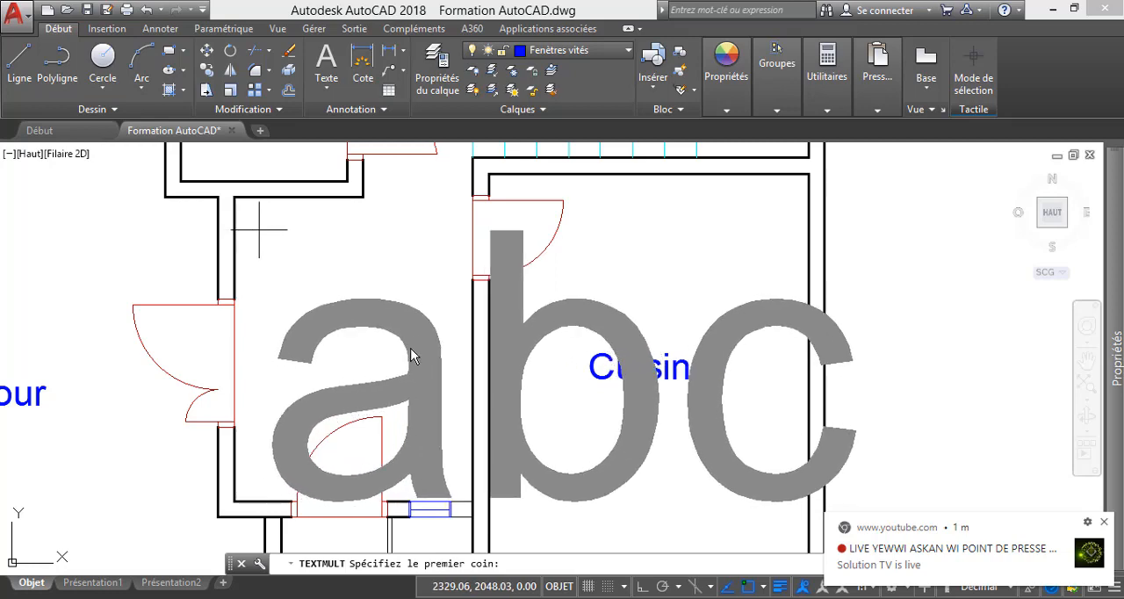
click(257, 230)
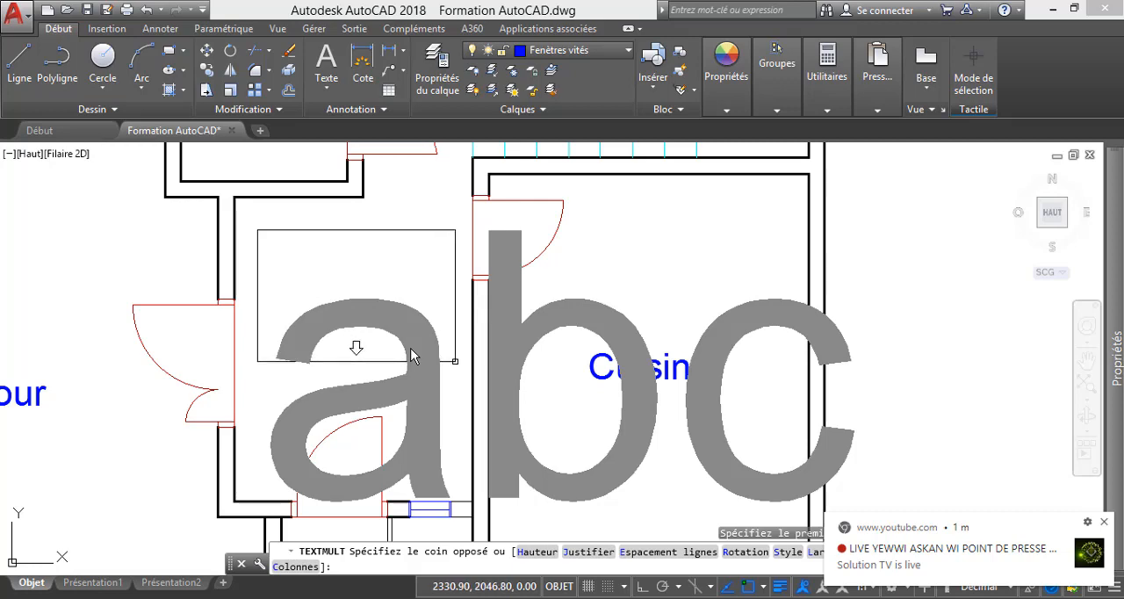
click(411, 350)
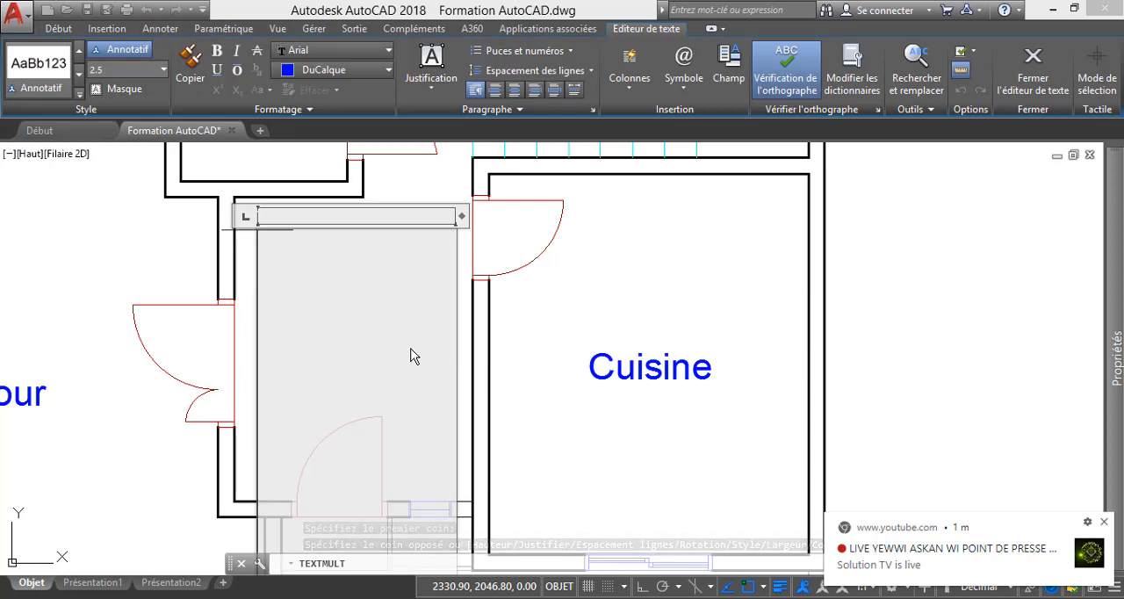
Enter "Esp." and "Fam." on two separate lines of the multiline text.
text(E)
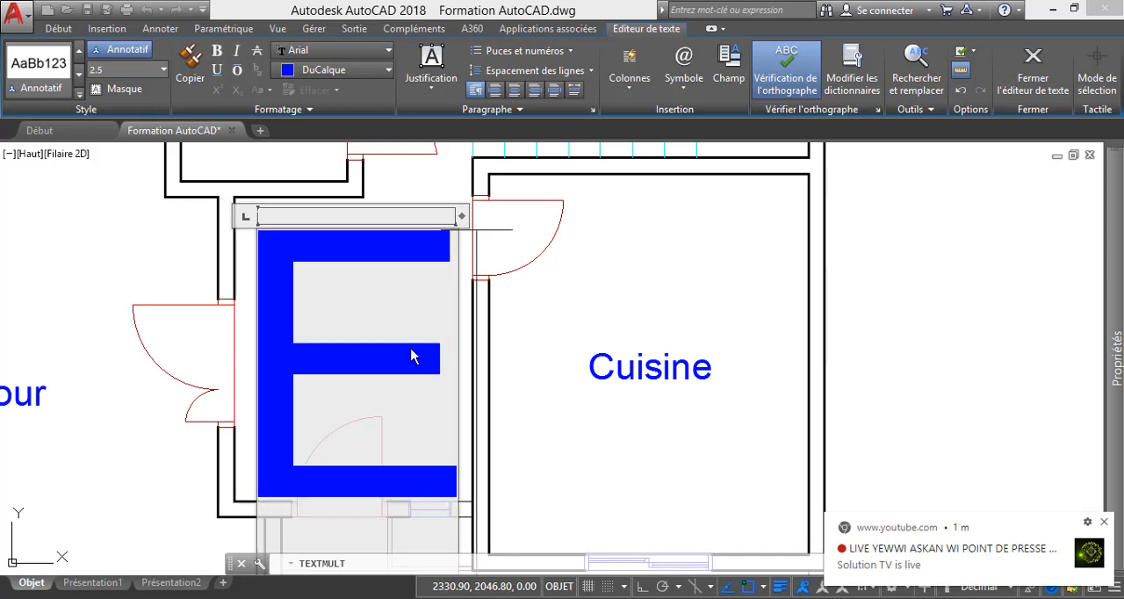
text(sp.)
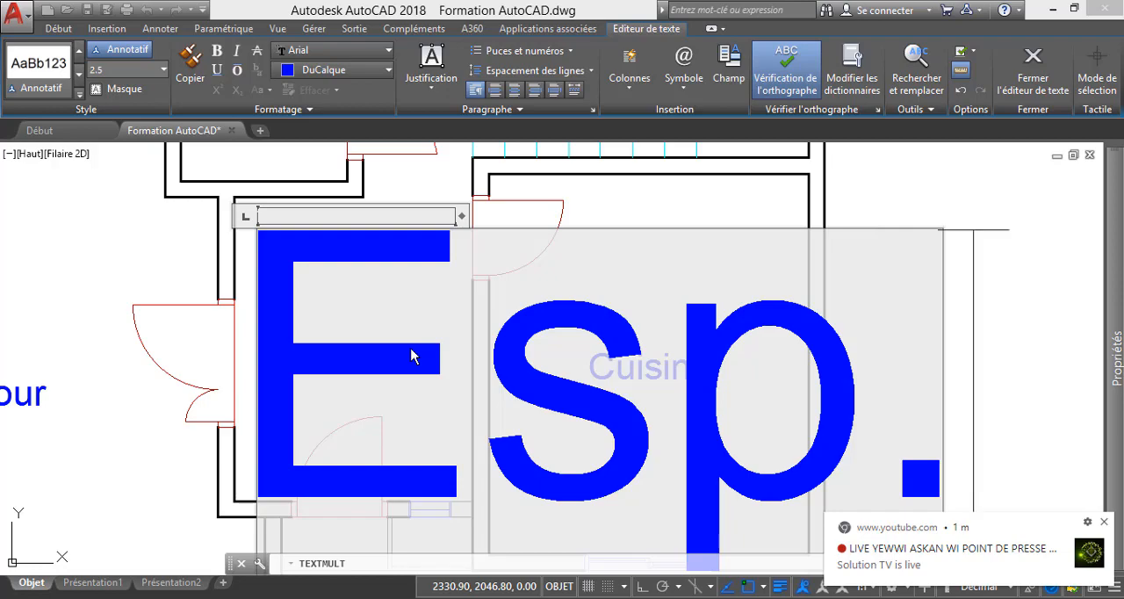
scroll(412, 355, down, 2)
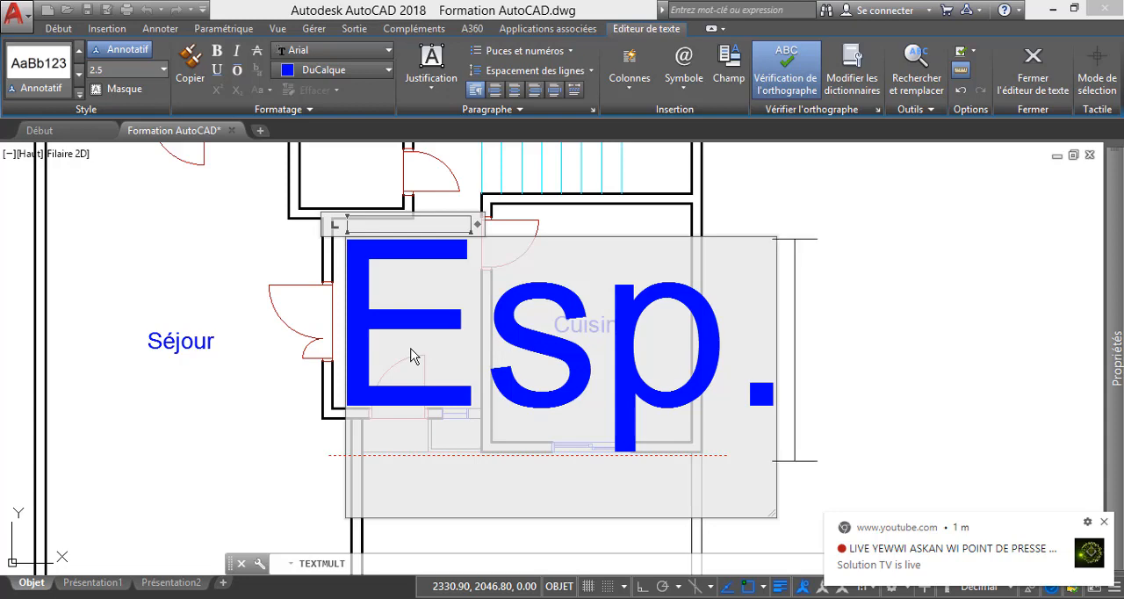
key(Return)
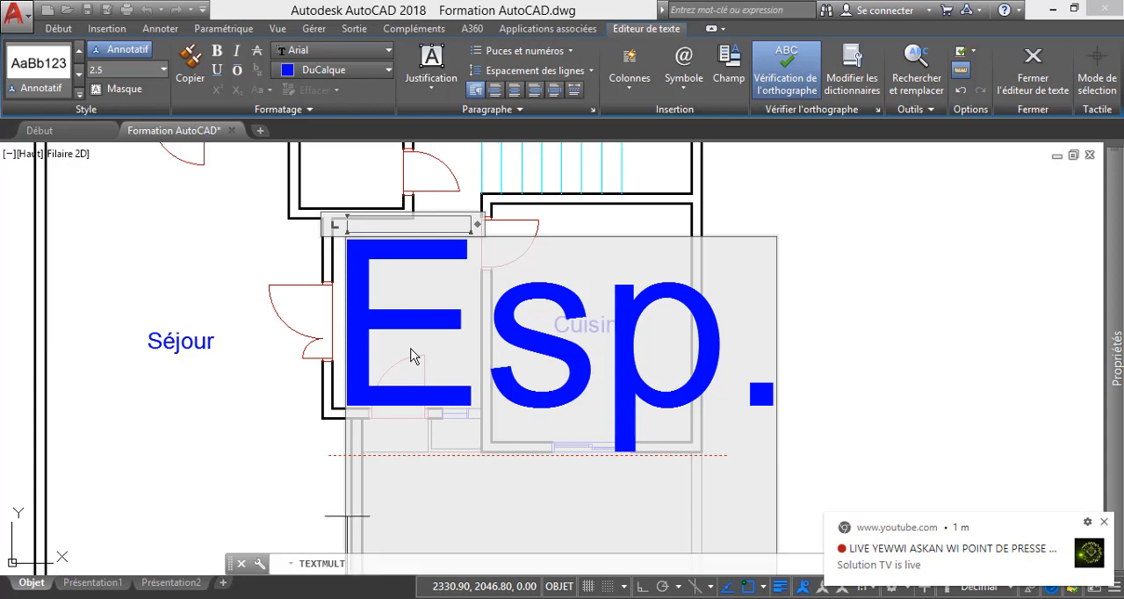
scroll(410, 355, down, 3)
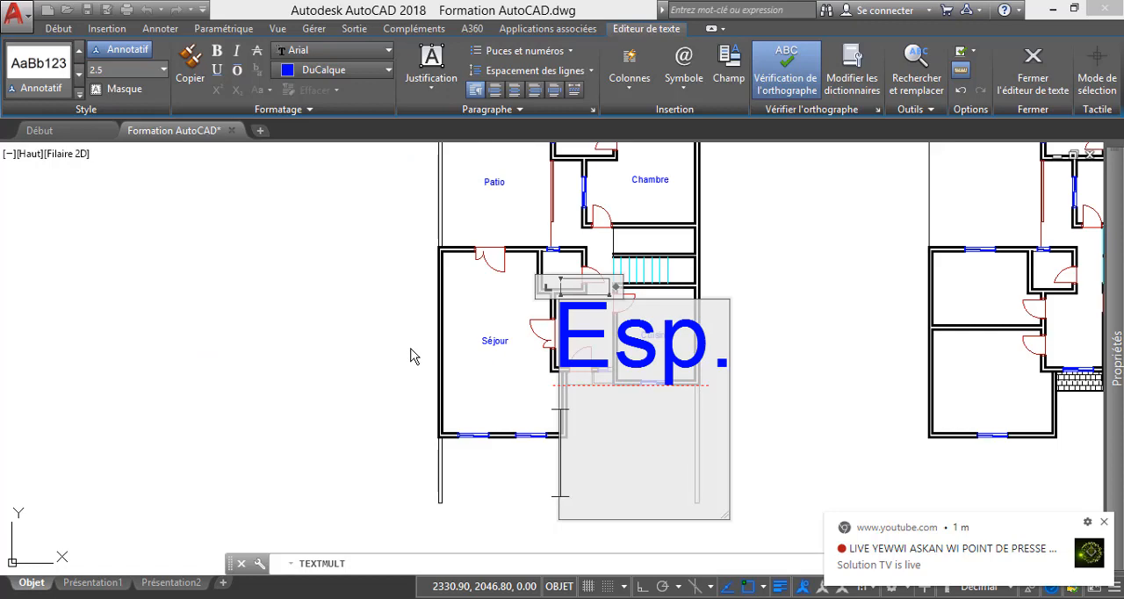
text(Fa)
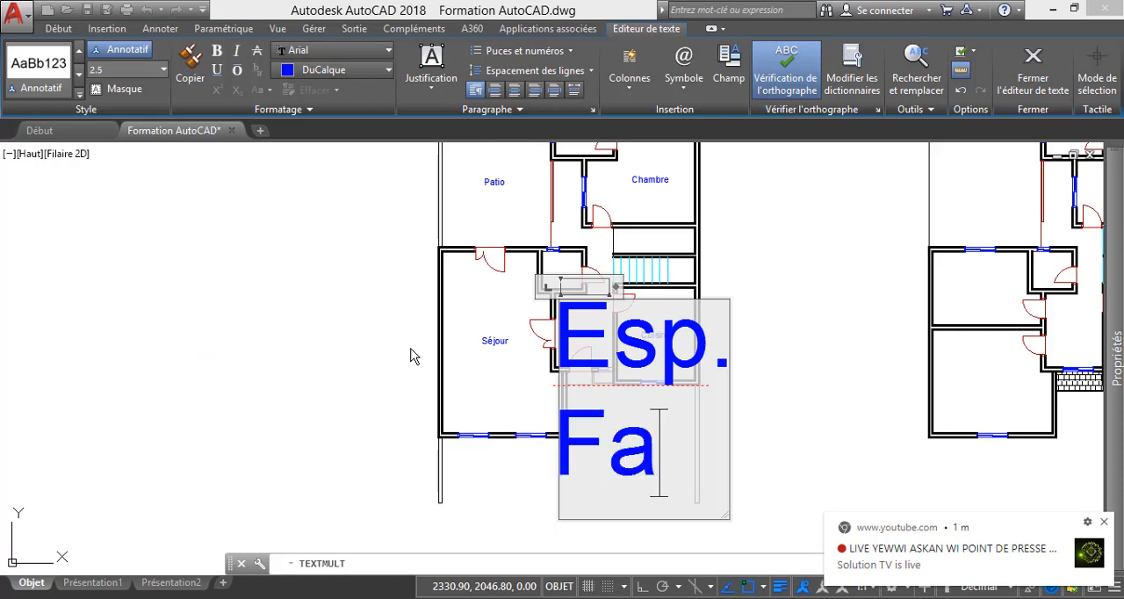
text(m)
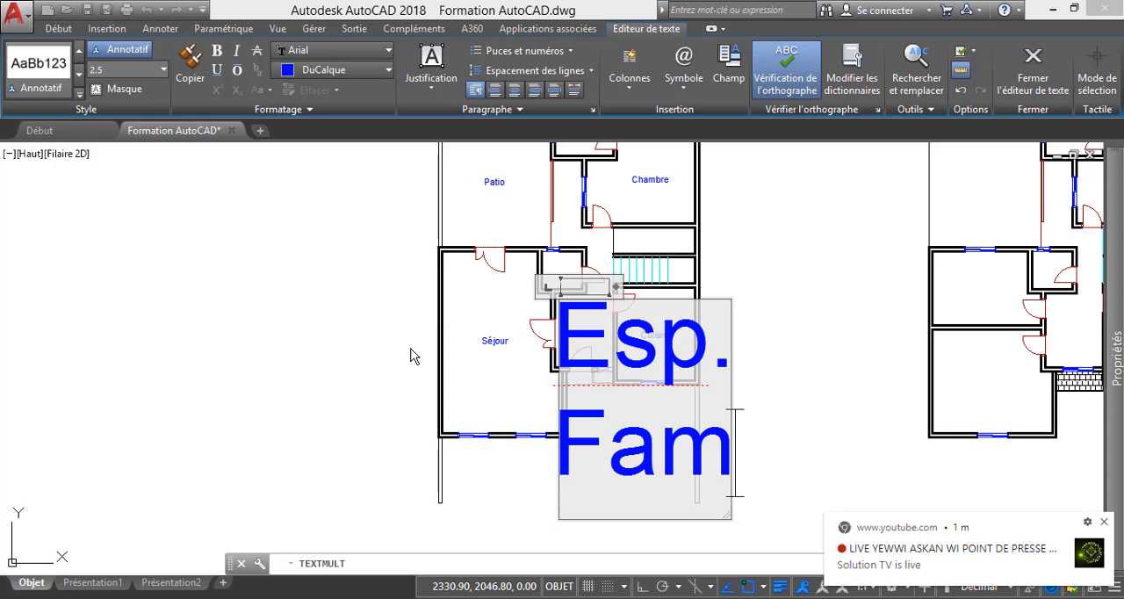
text(.)
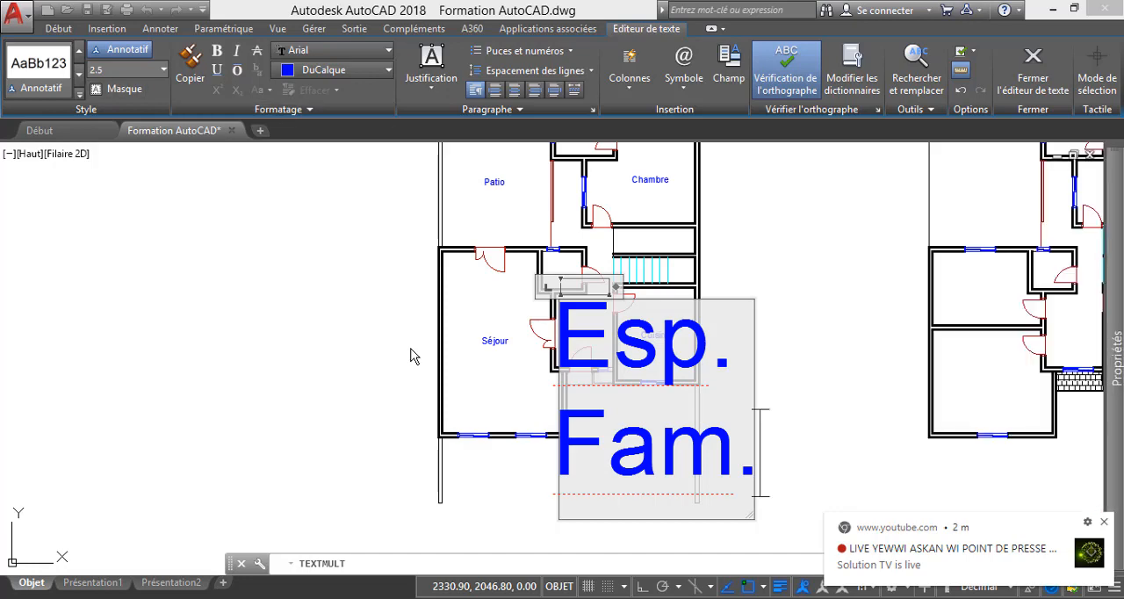
Set the height of both lines of the hall label to 0.25.
key(ctrl+a)
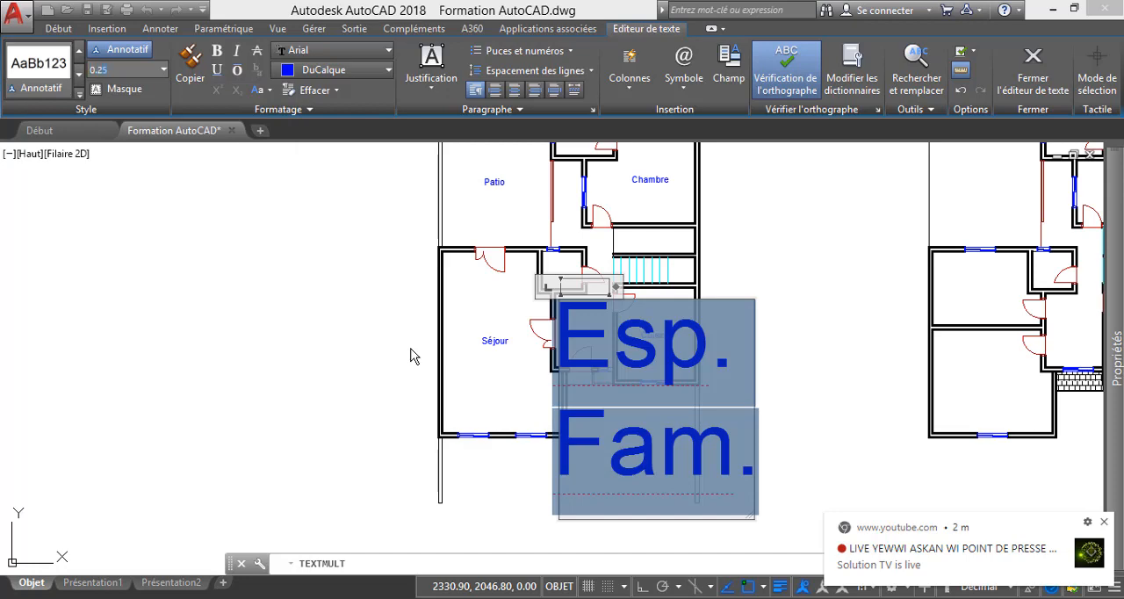
key(Return)
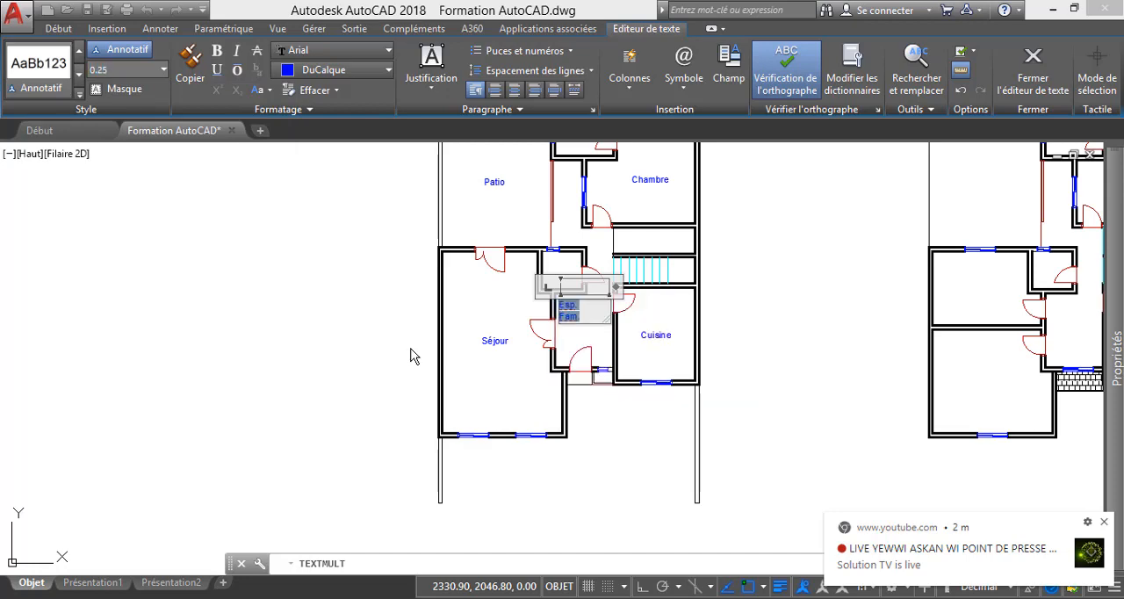
key(ctrl+b)
click(217, 50)
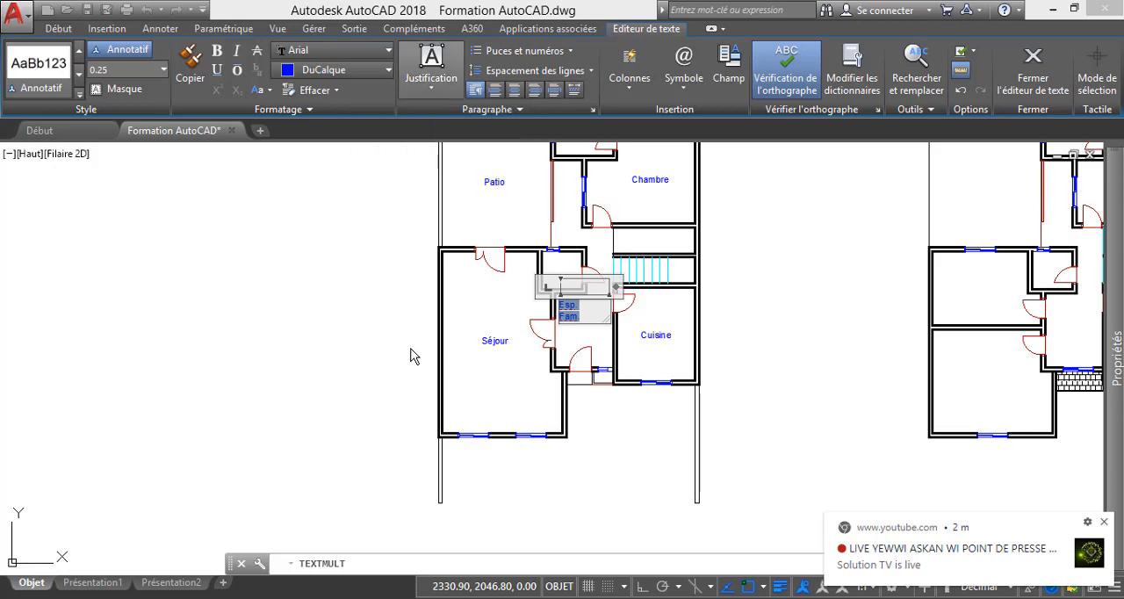
Preview the justification options on the selected hall label without applying any of them.
click(431, 77)
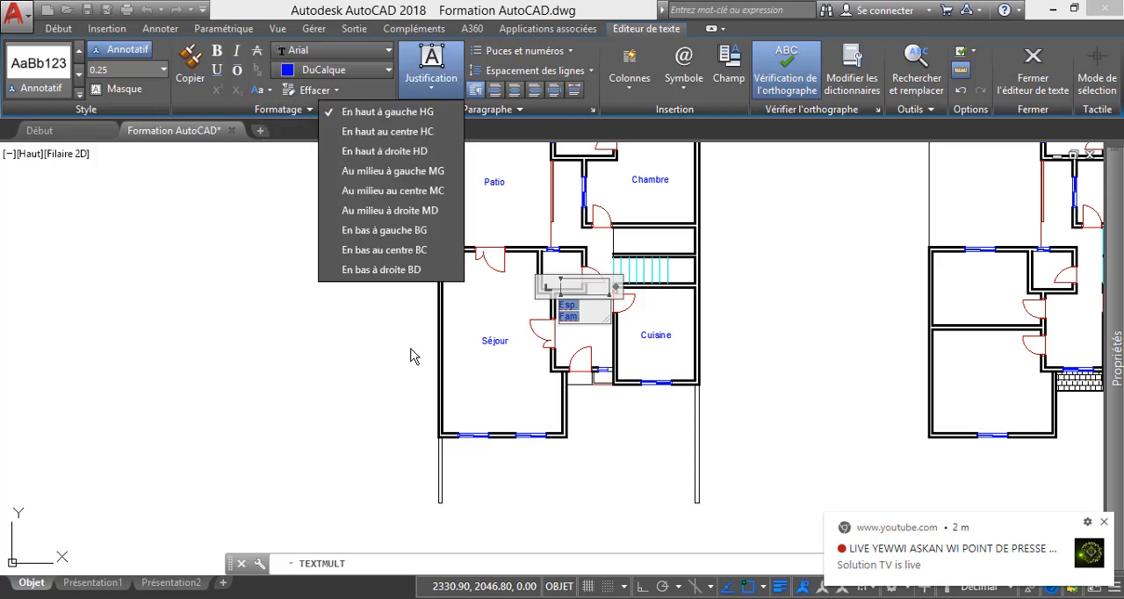
key(Down)
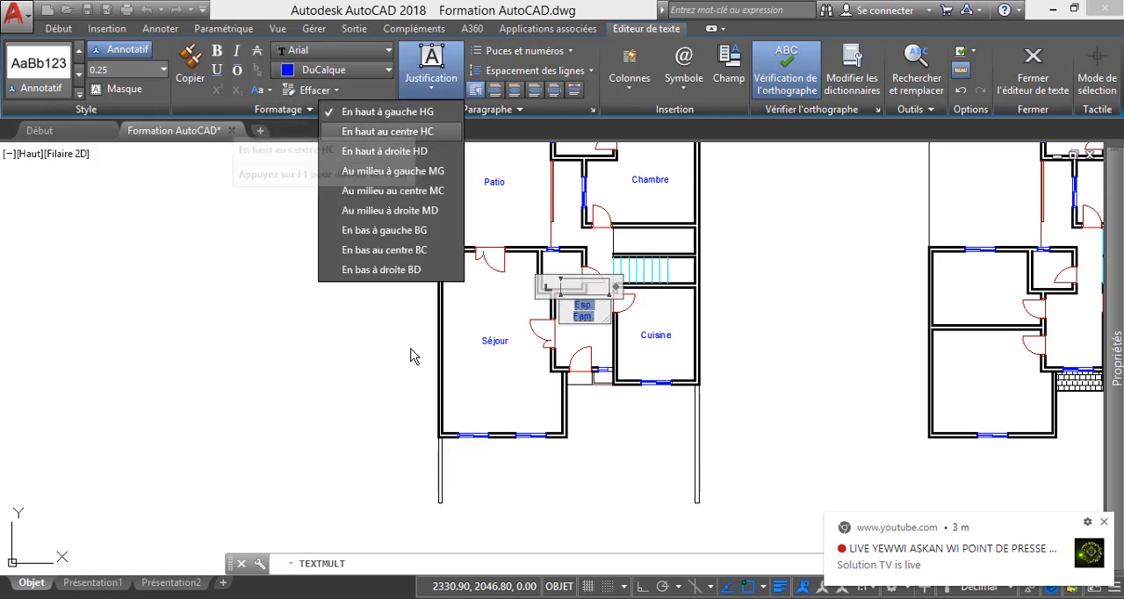
key(Down)
key(Down)
key(Down)
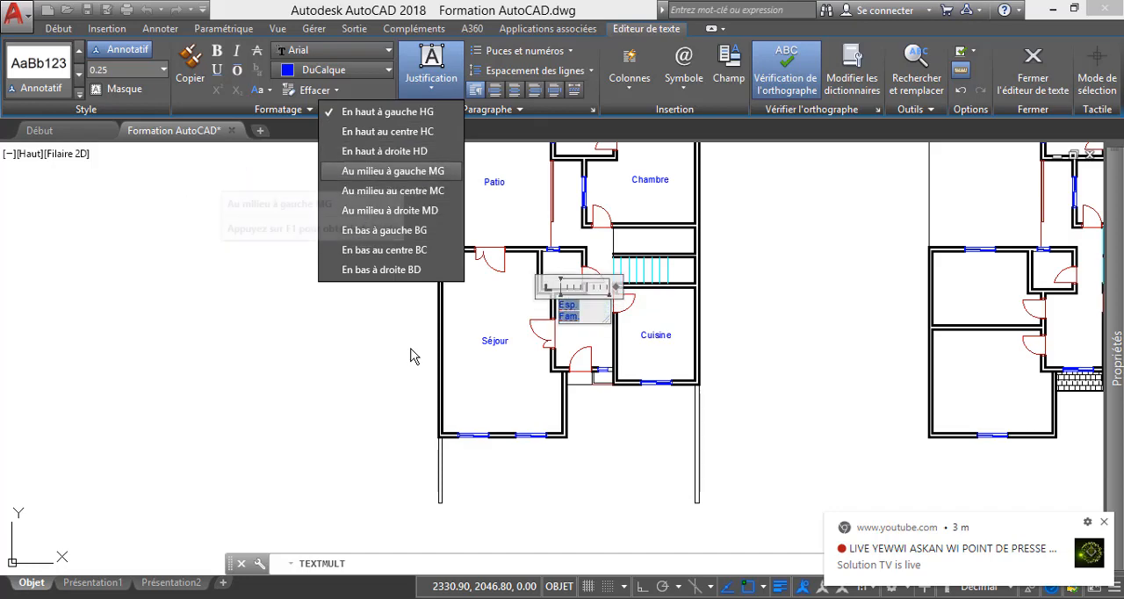
key(Down)
key(Down)
key(Down)
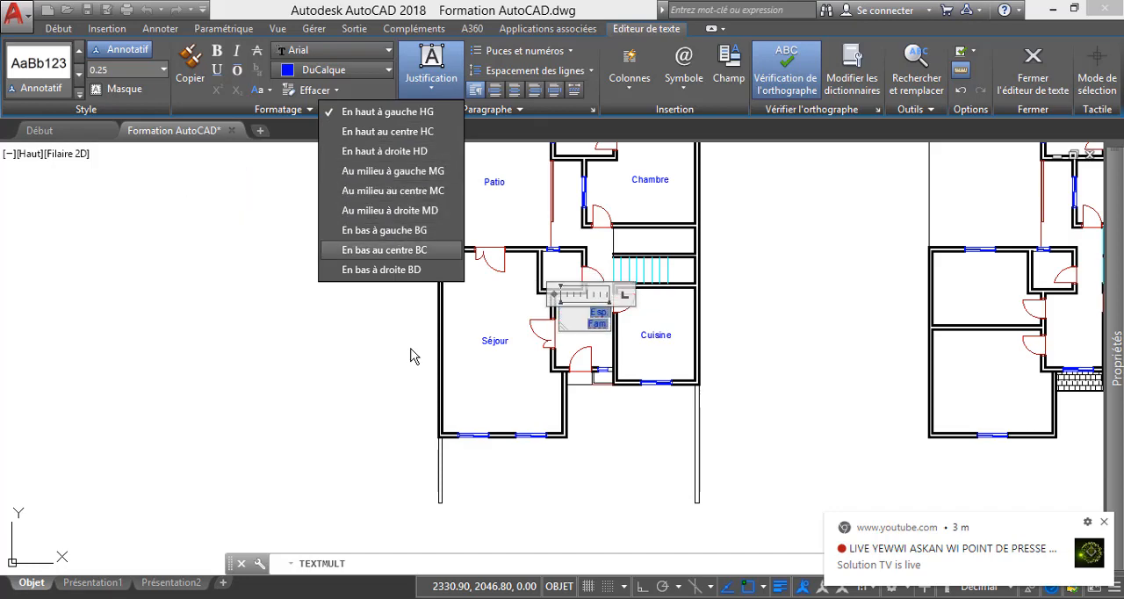
key(Up)
key(Up)
key(Up)
key(Down)
key(Down)
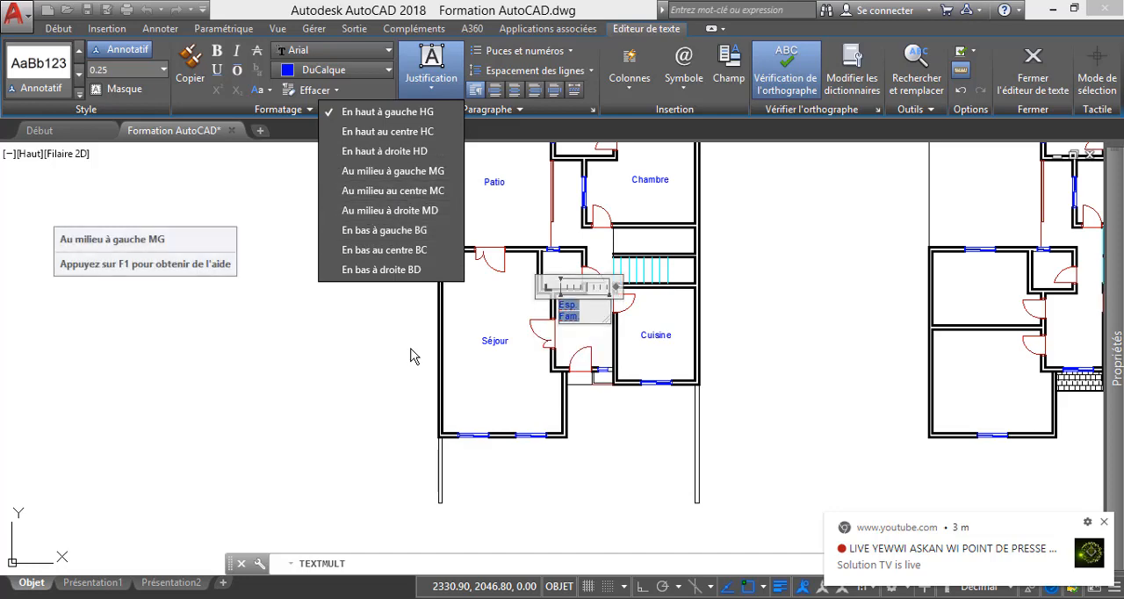
key(Escape)
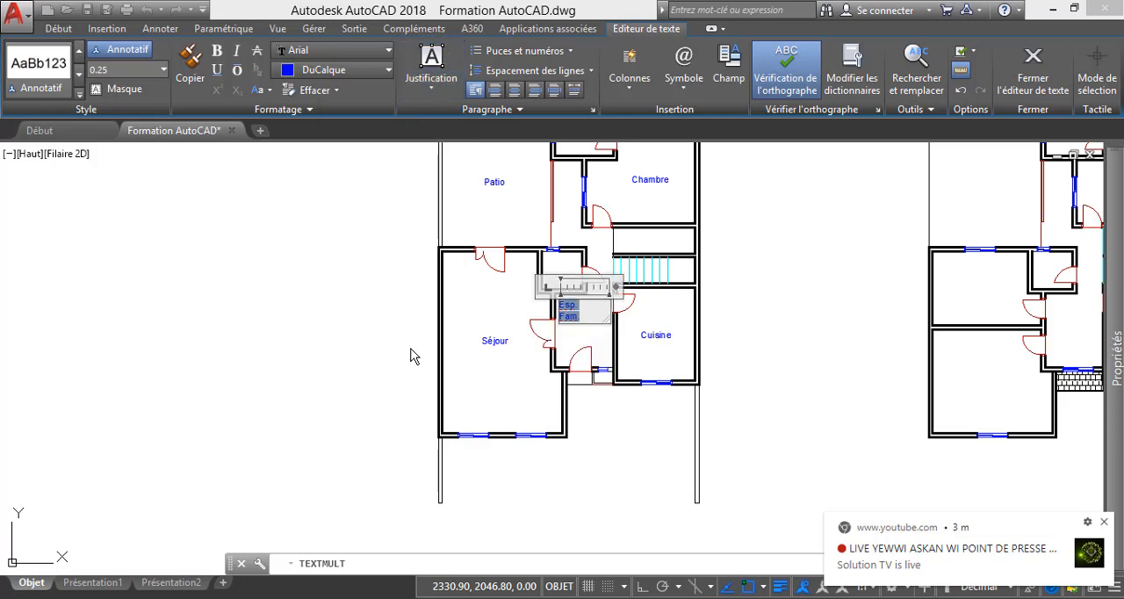
Finish editing the Esp. Fam. label and inspect it in the floor plan.
click(610, 410)
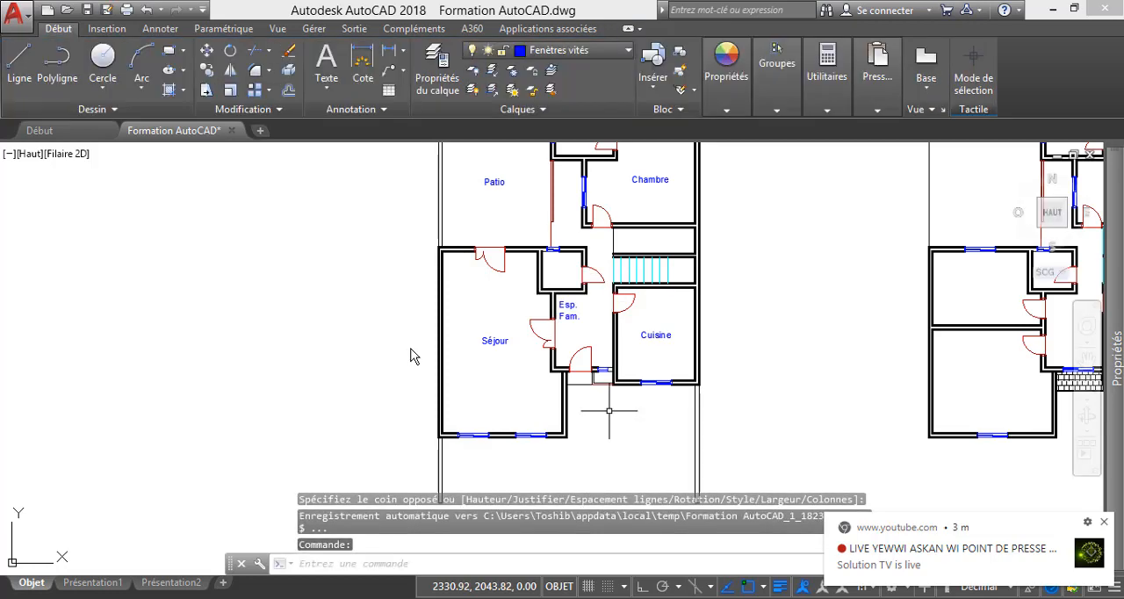
key(Escape)
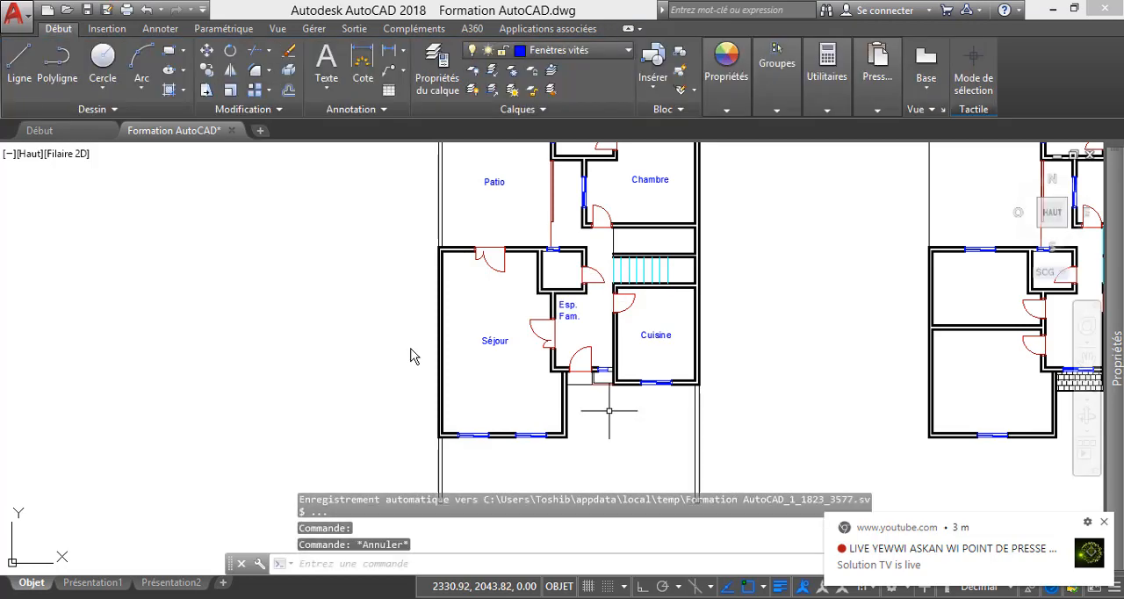
scroll(573, 311, up, 3)
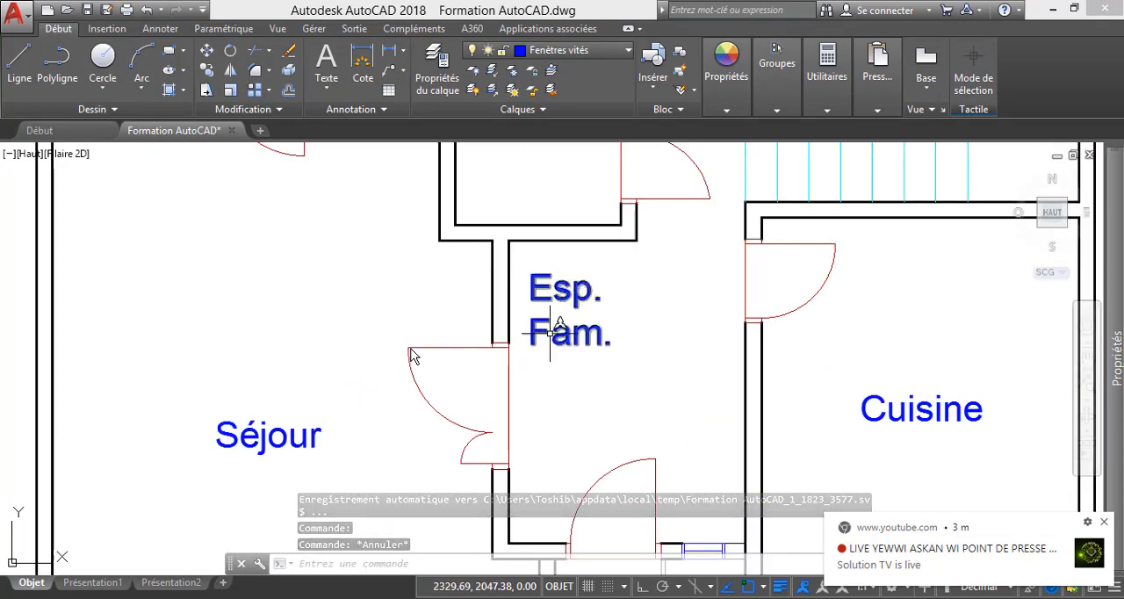
scroll(566, 318, down, 6)
scroll(563, 323, down, 2)
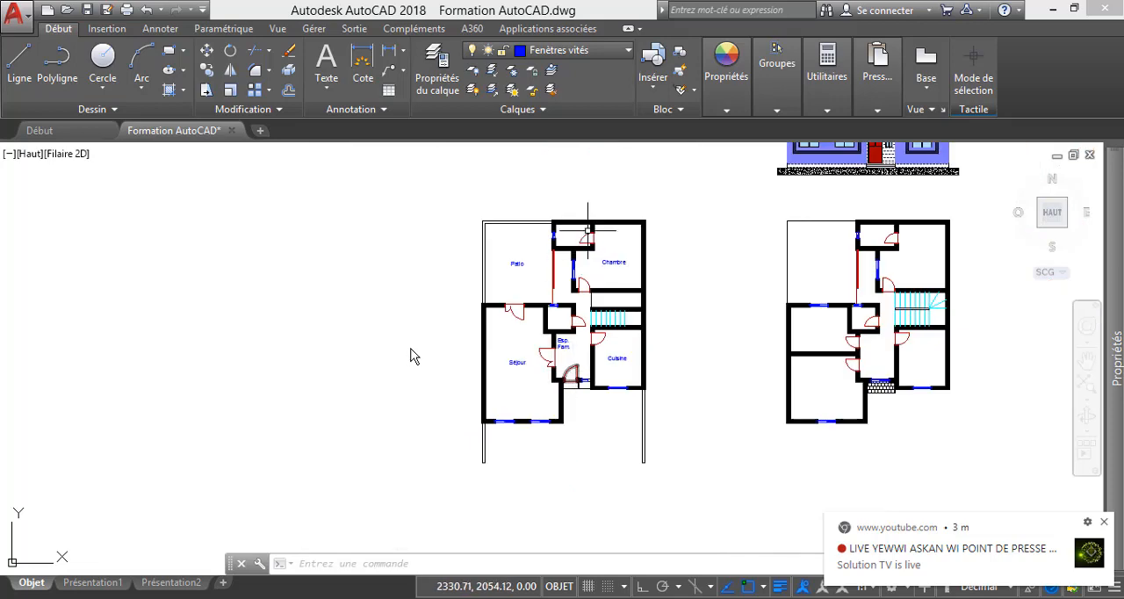
Copy the Patio label into the small room between the patio and the Chambre room.
scroll(579, 230, up, 4)
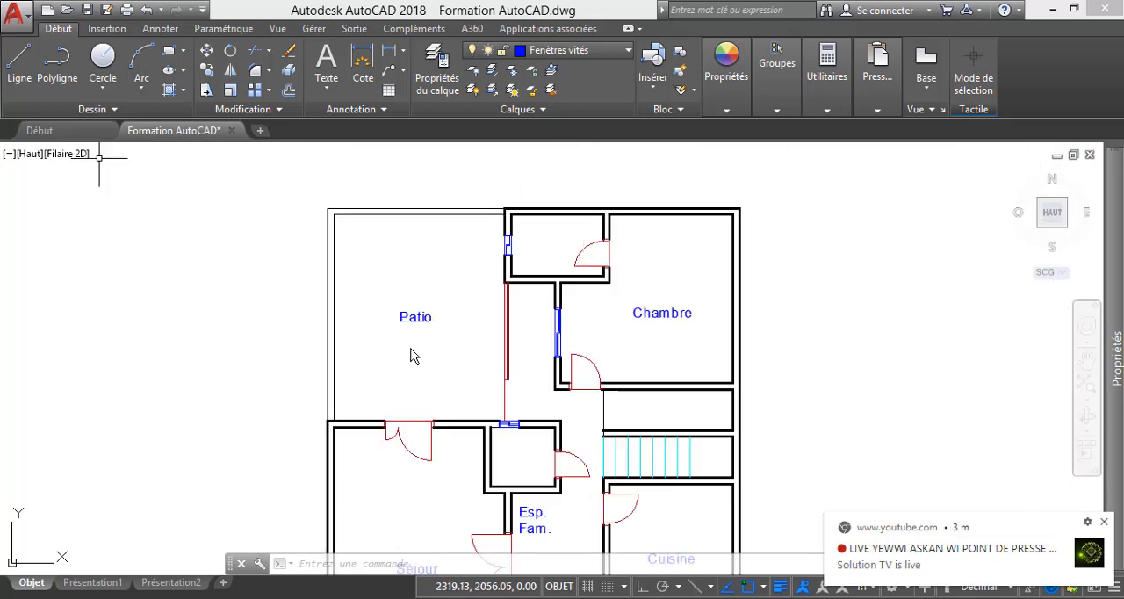
key(Escape)
key(Escape)
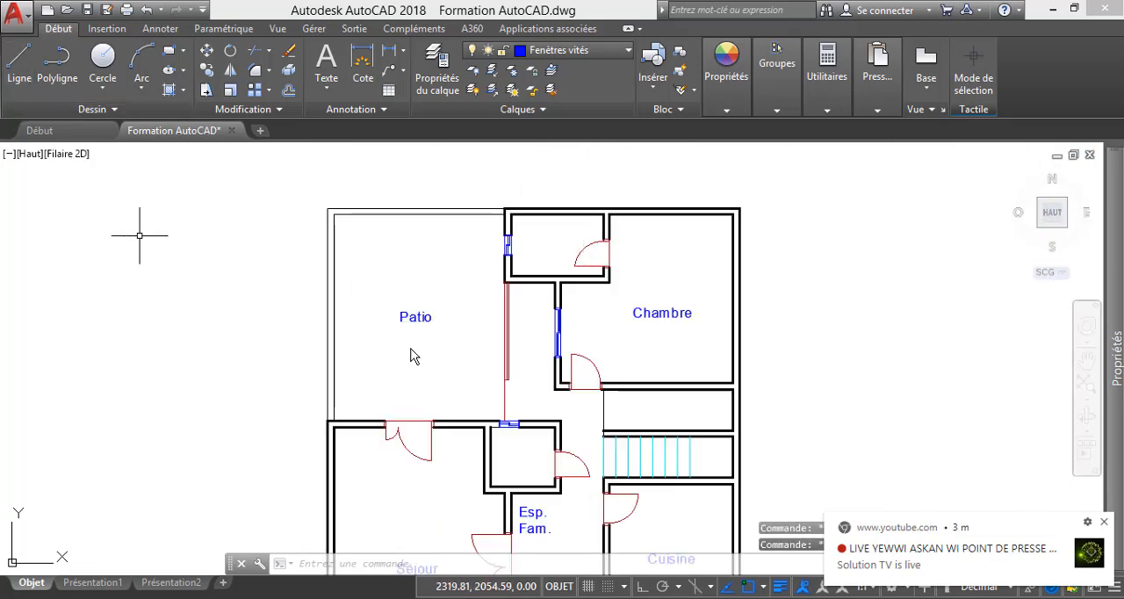
click(405, 317)
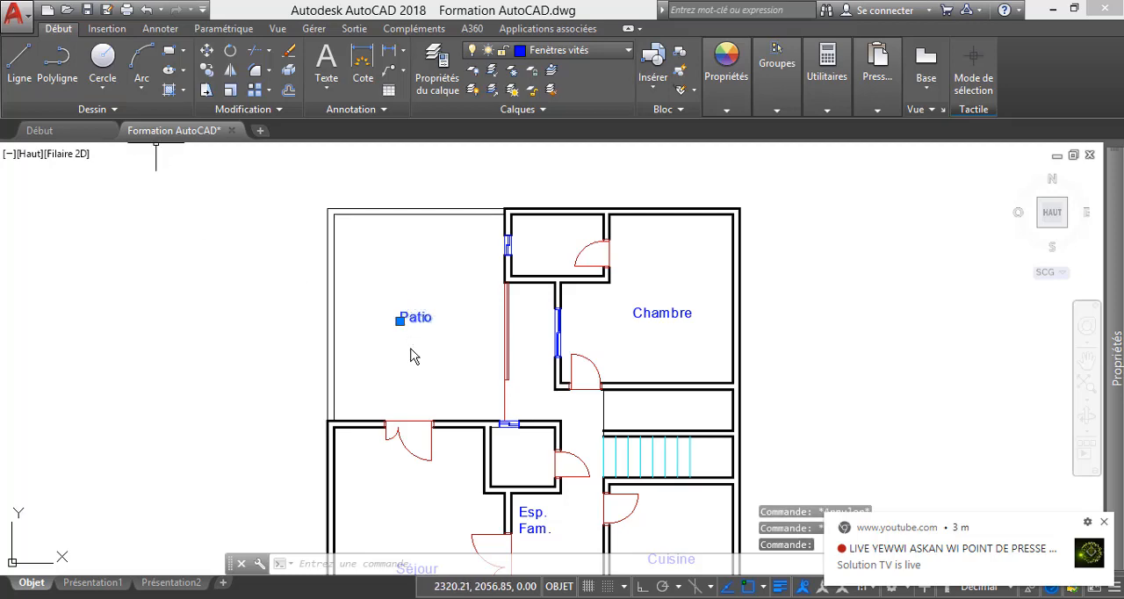
click(206, 70)
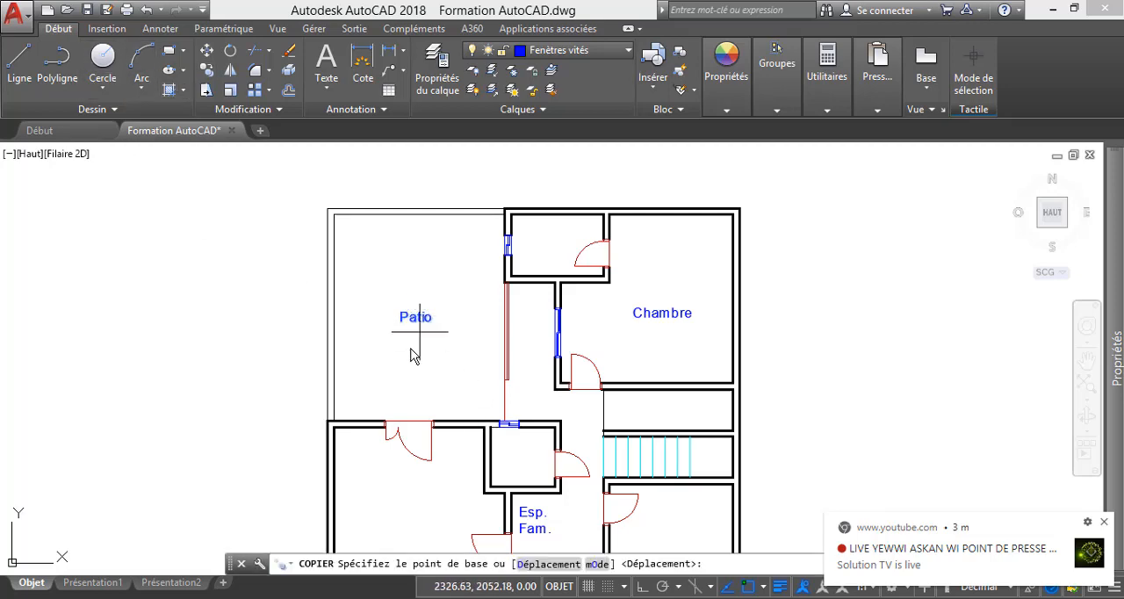
click(420, 318)
scroll(412, 355, up, 8)
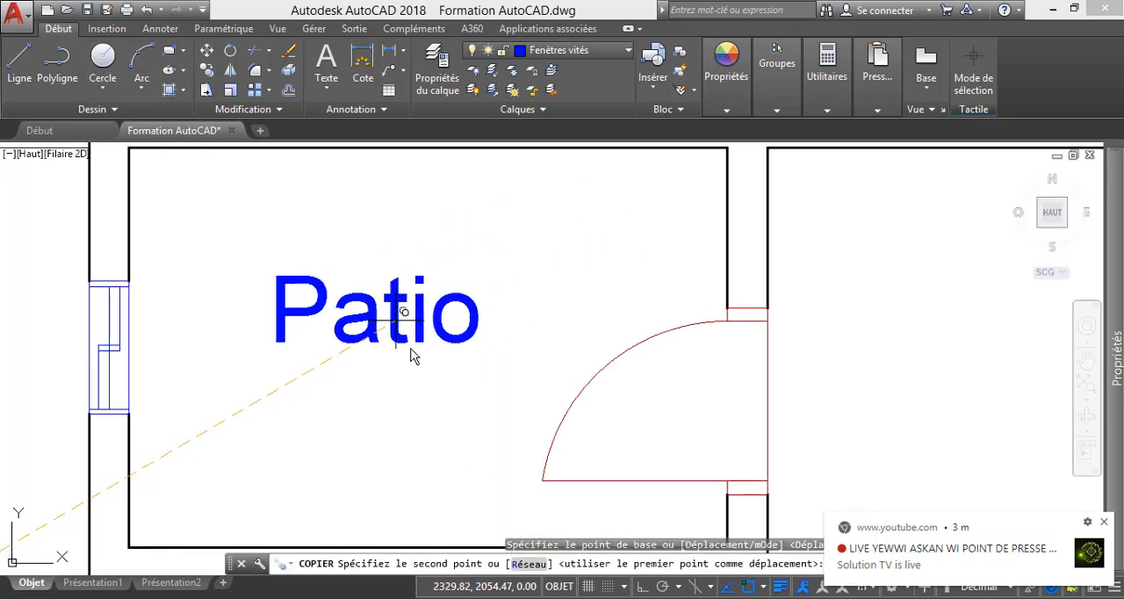
click(412, 355)
key(Escape)
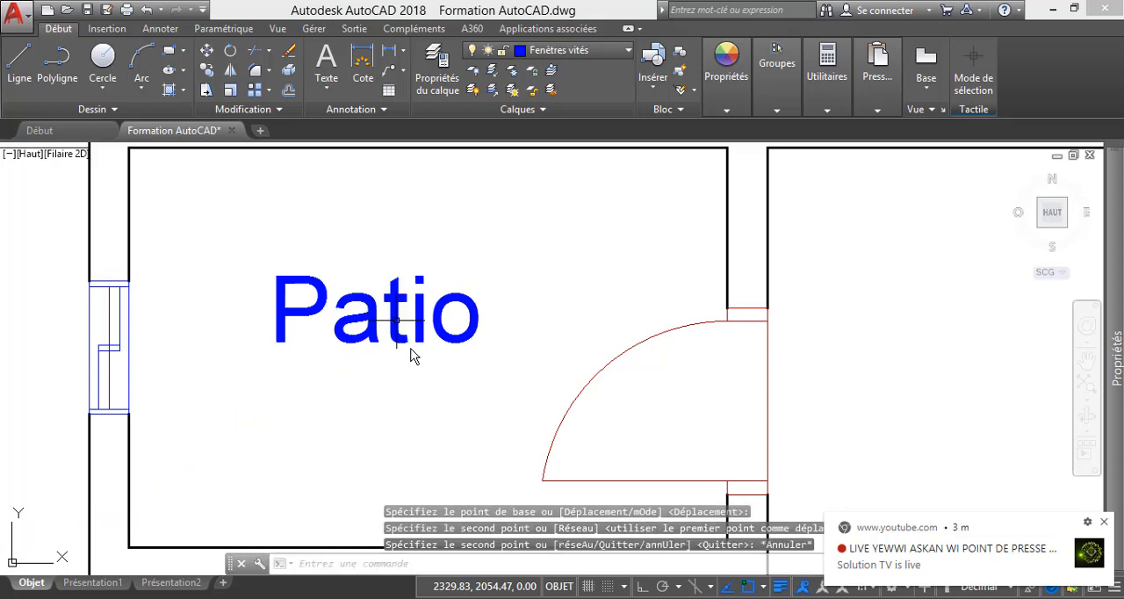
Change the copied Patio label in the small room beside the Chambre to read S.D.B.
double_click(413, 354)
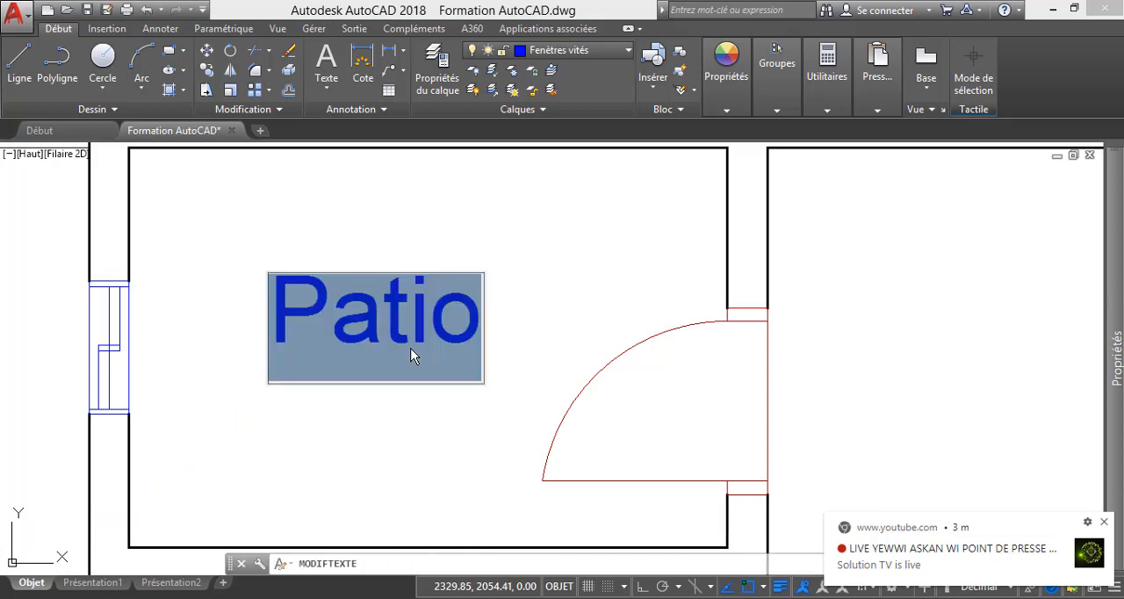
text(S)
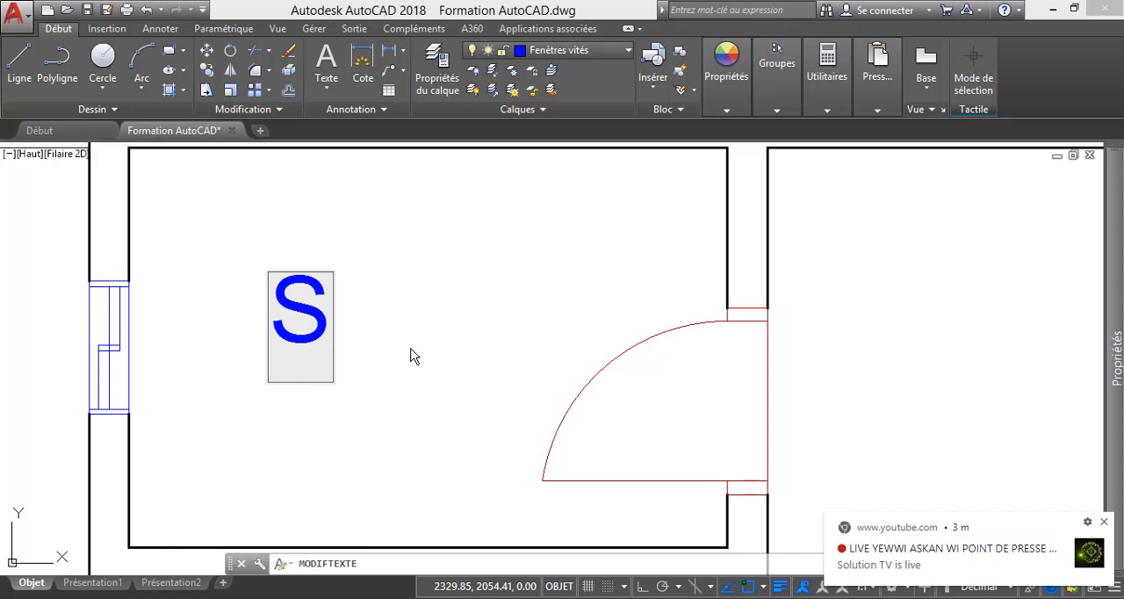
text(.D)
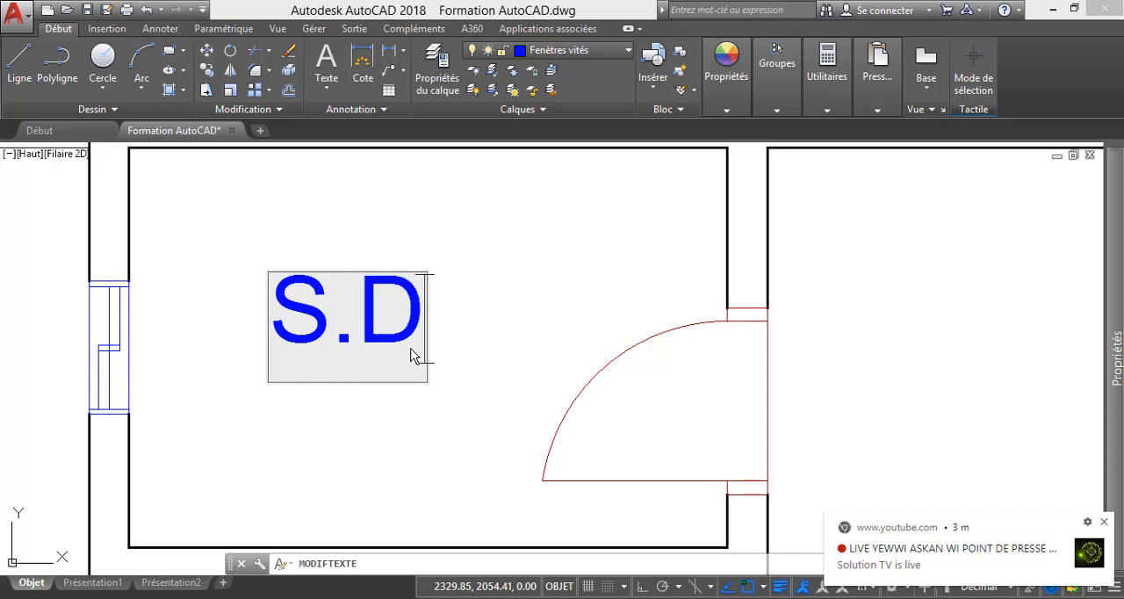
text(.B)
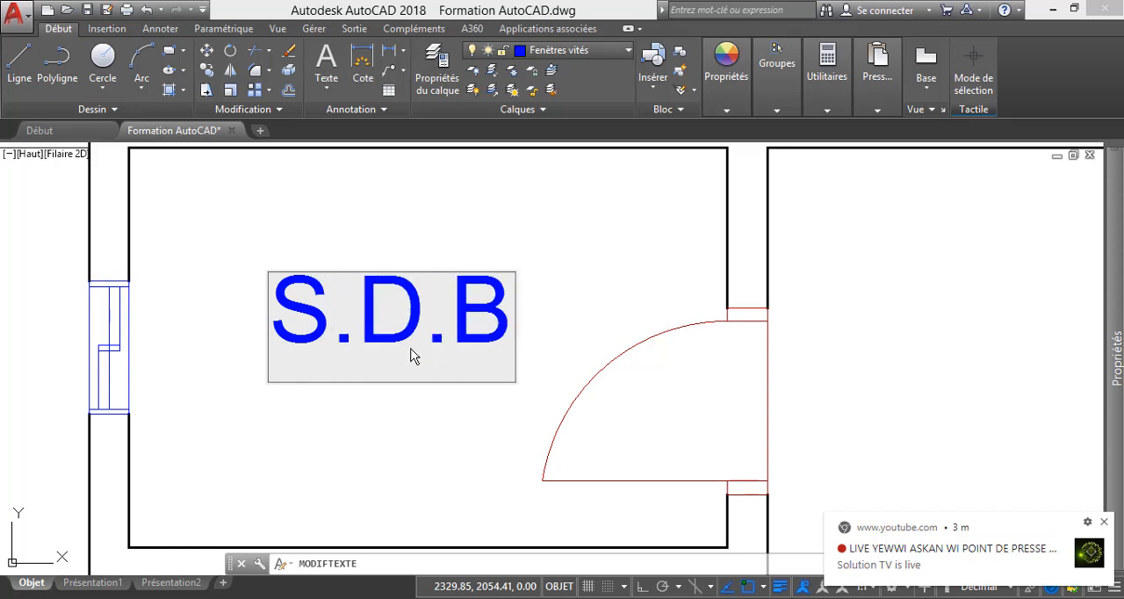
key(Return)
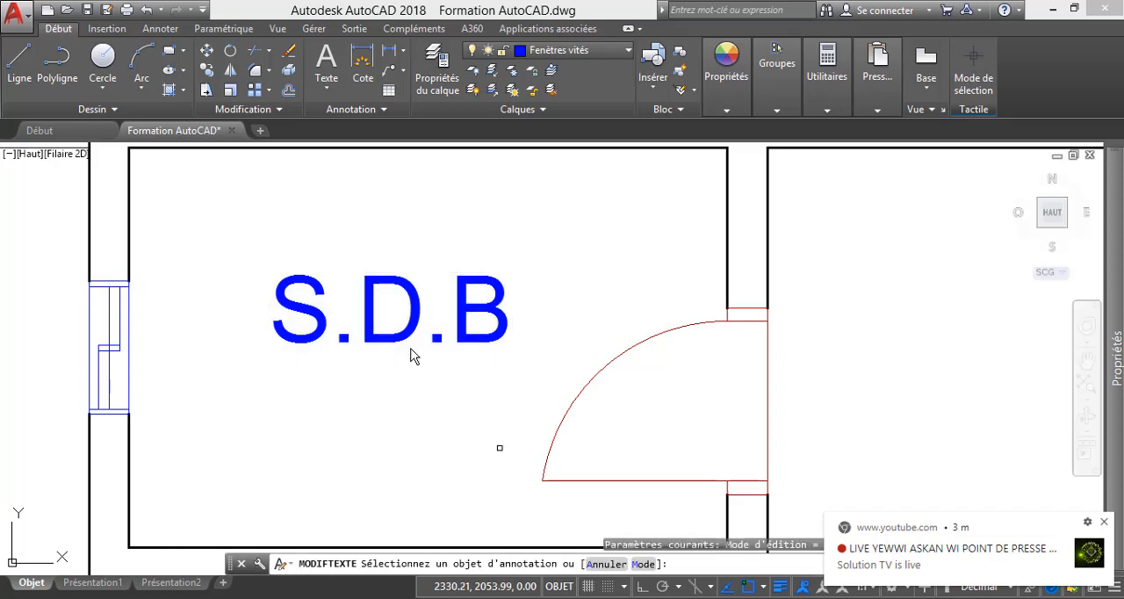
scroll(411, 354, down, 6)
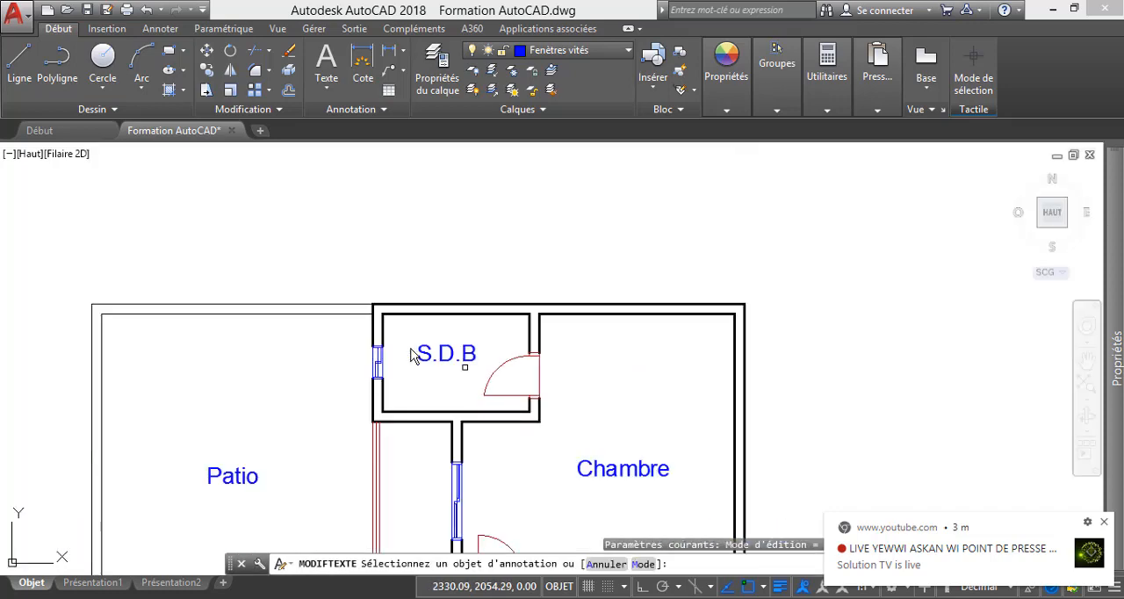
key(Escape)
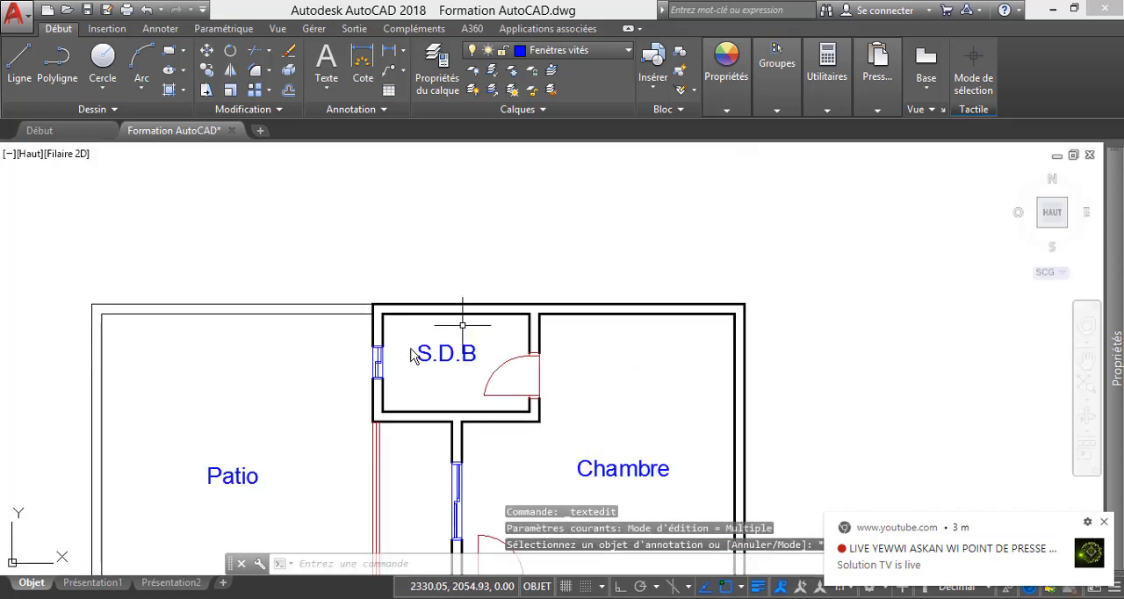
Copy the S.D.B label into the small room just above the Esp. Fam. label.
scroll(411, 354, down, 4)
scroll(411, 354, up, 2)
scroll(411, 354, down, 2)
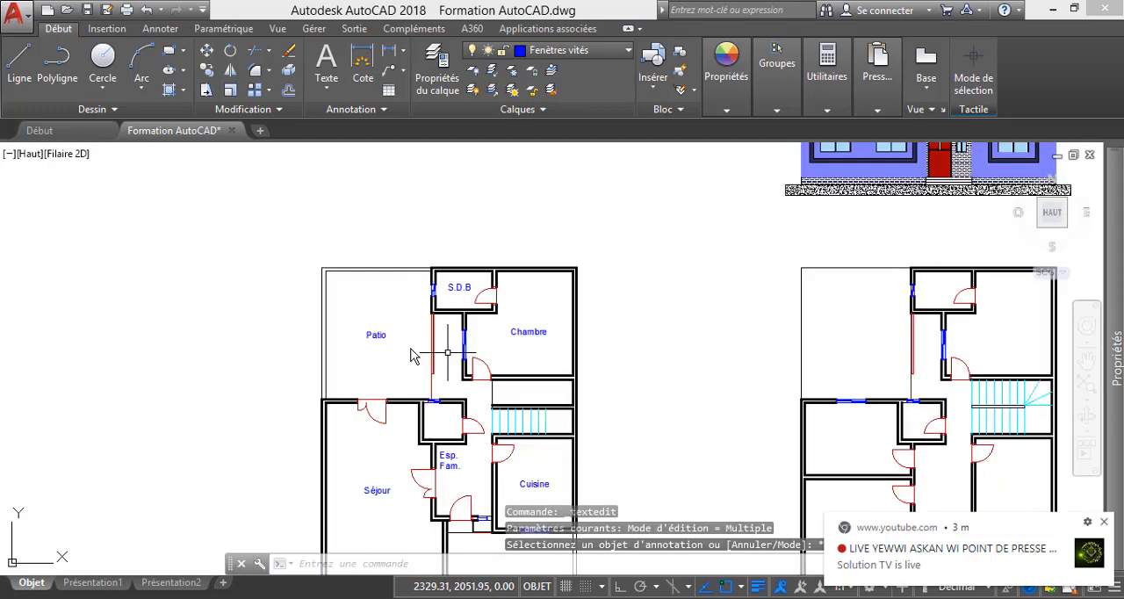
scroll(411, 354, up, 2)
scroll(411, 353, up, 2)
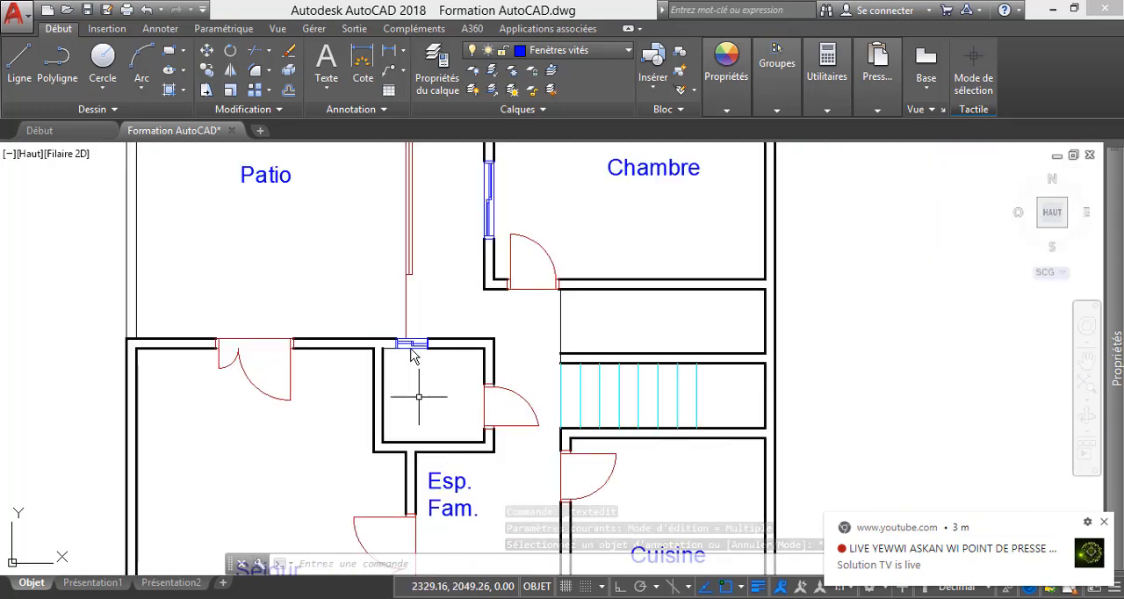
scroll(411, 354, down, 4)
scroll(443, 294, up, 3)
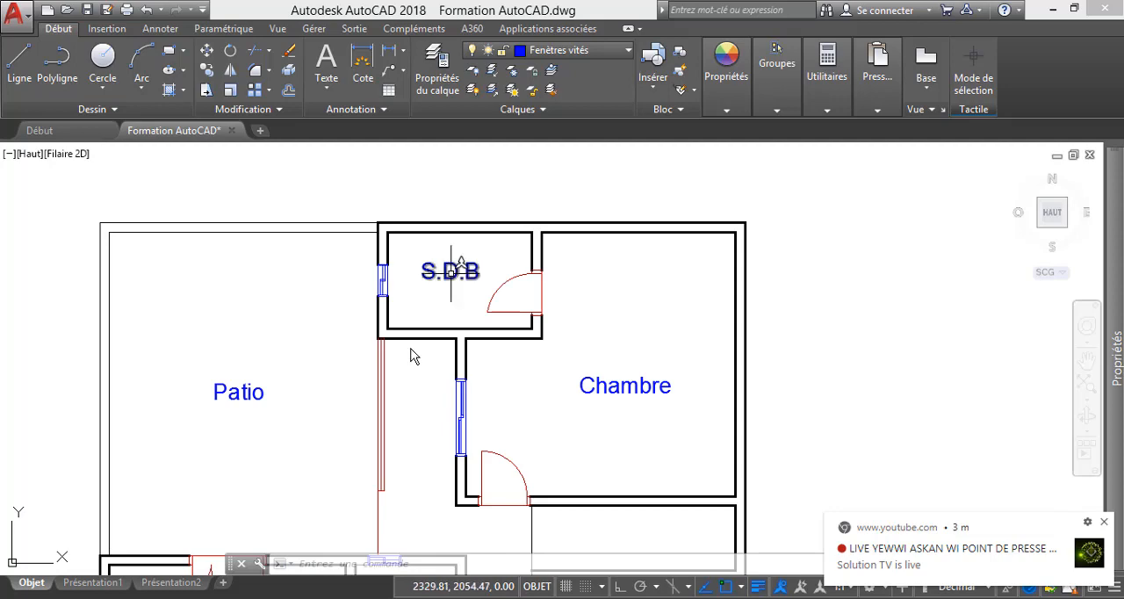
click(452, 270)
click(389, 243)
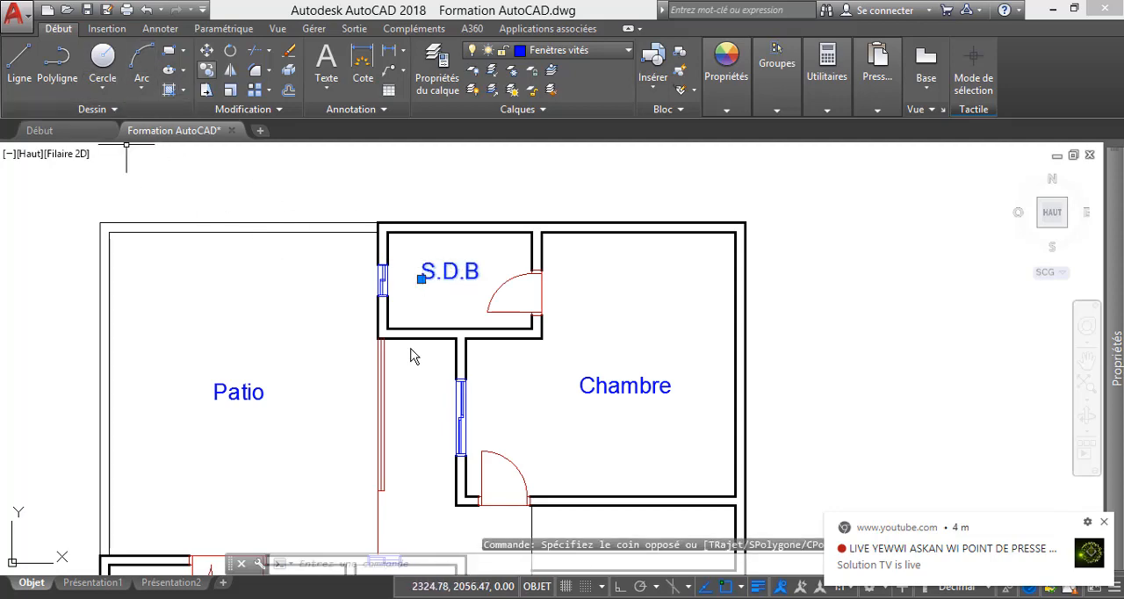
click(207, 70)
click(452, 269)
scroll(463, 296, down, 3)
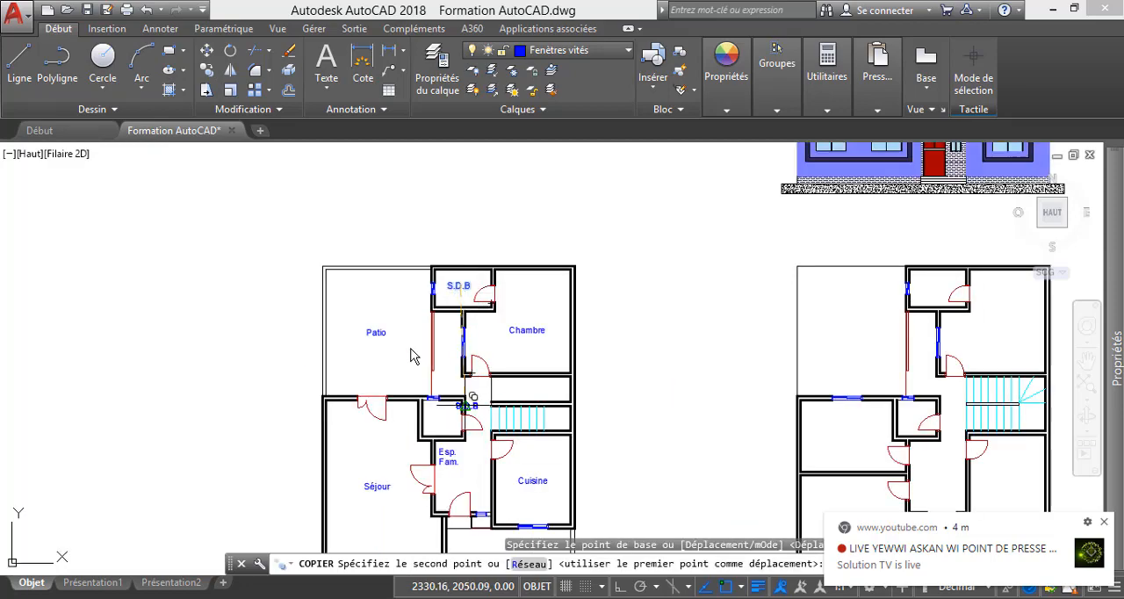
scroll(449, 425, up, 4)
click(418, 378)
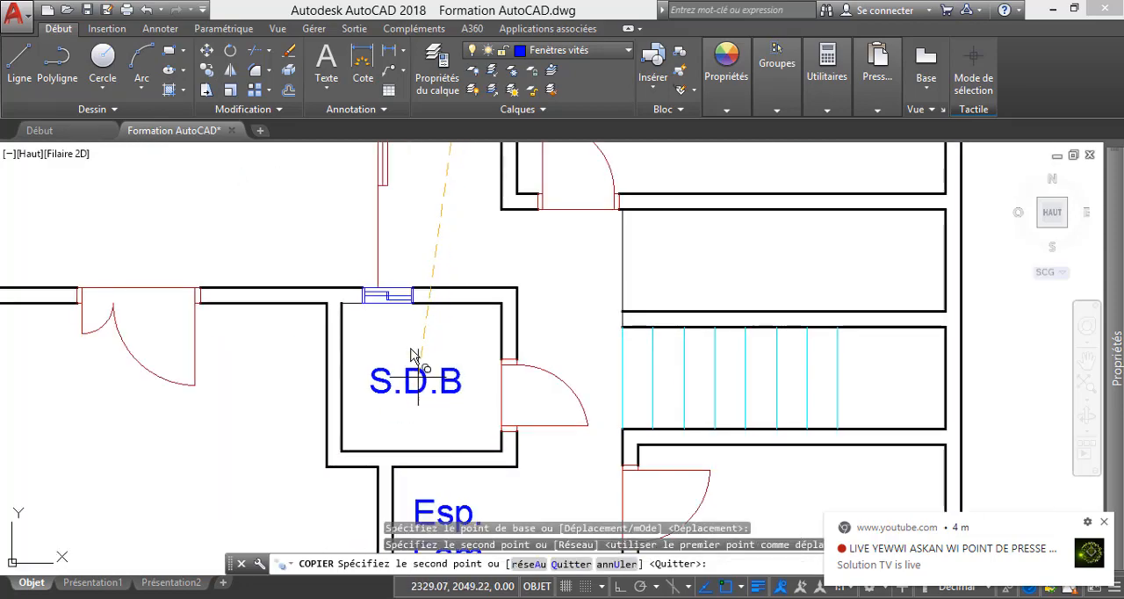
key(Escape)
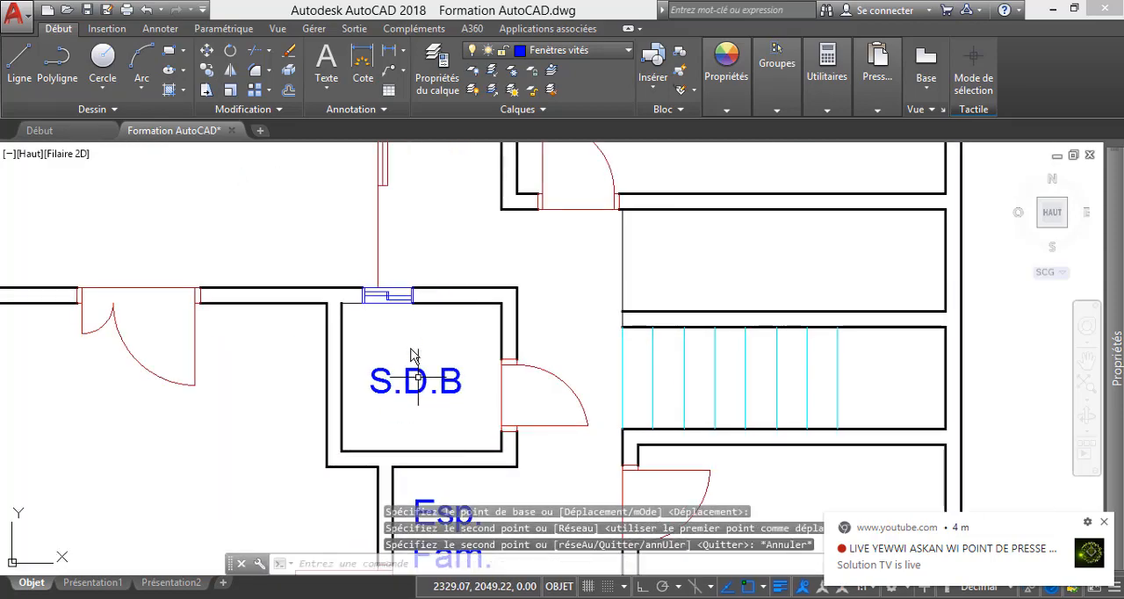
Change the copied S.D.B label above Esp. Fam. to Toil. and check the labels across the floor plan.
double_click(458, 384)
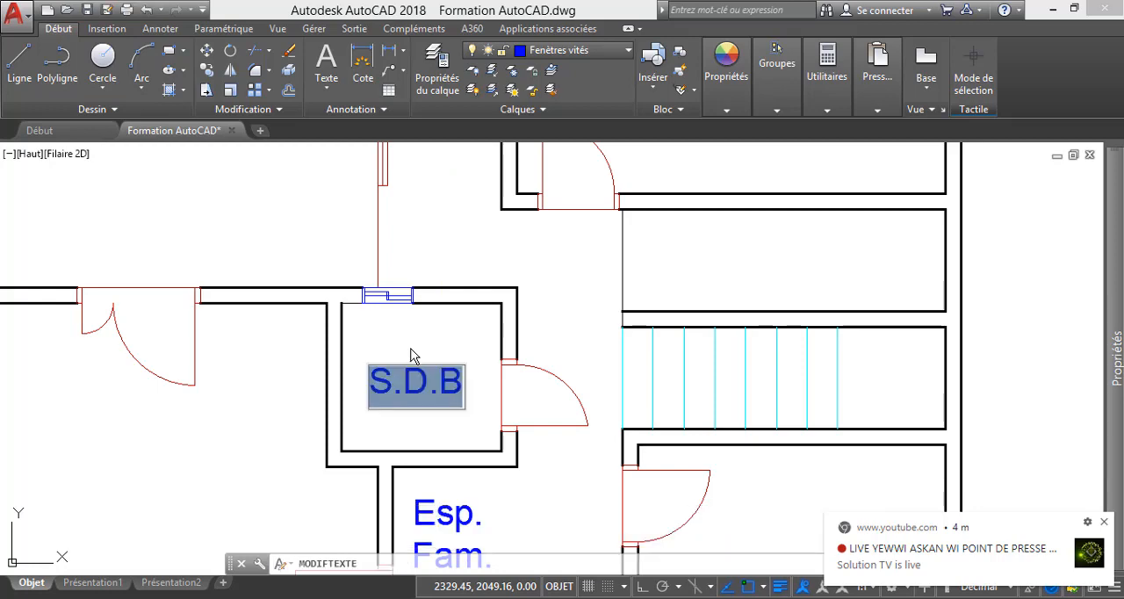
text(T)
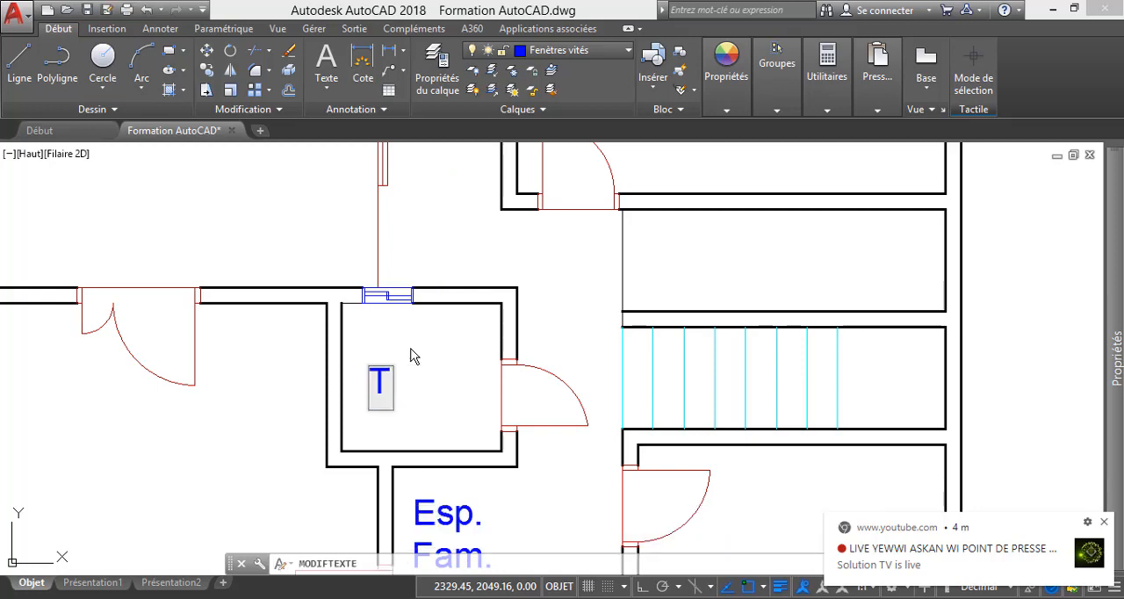
text(oil)
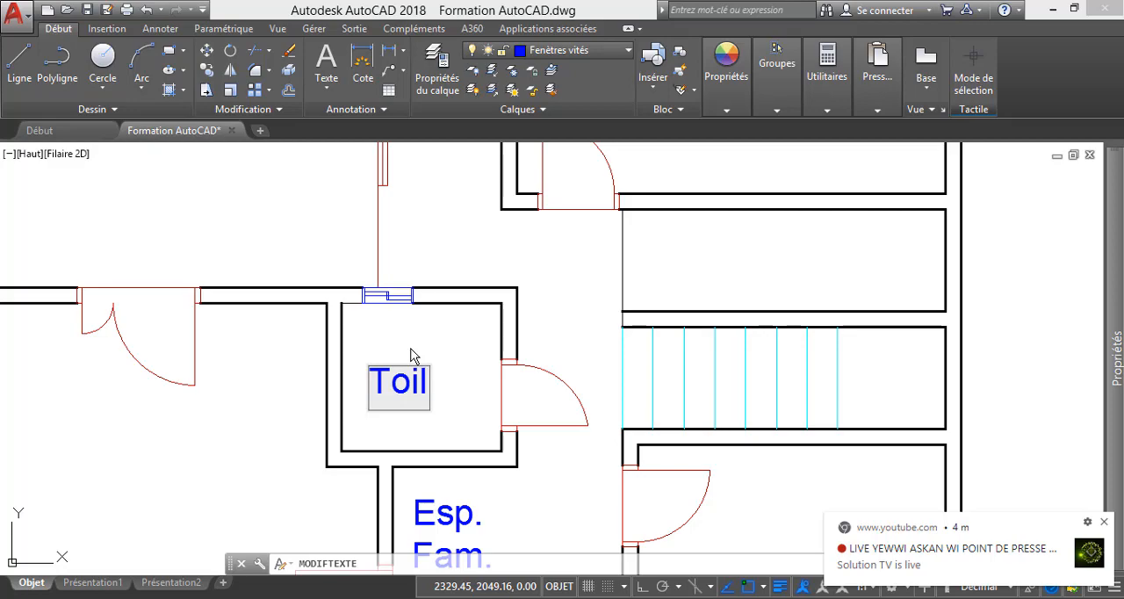
text(.)
click(411, 354)
scroll(413, 354, down, 10)
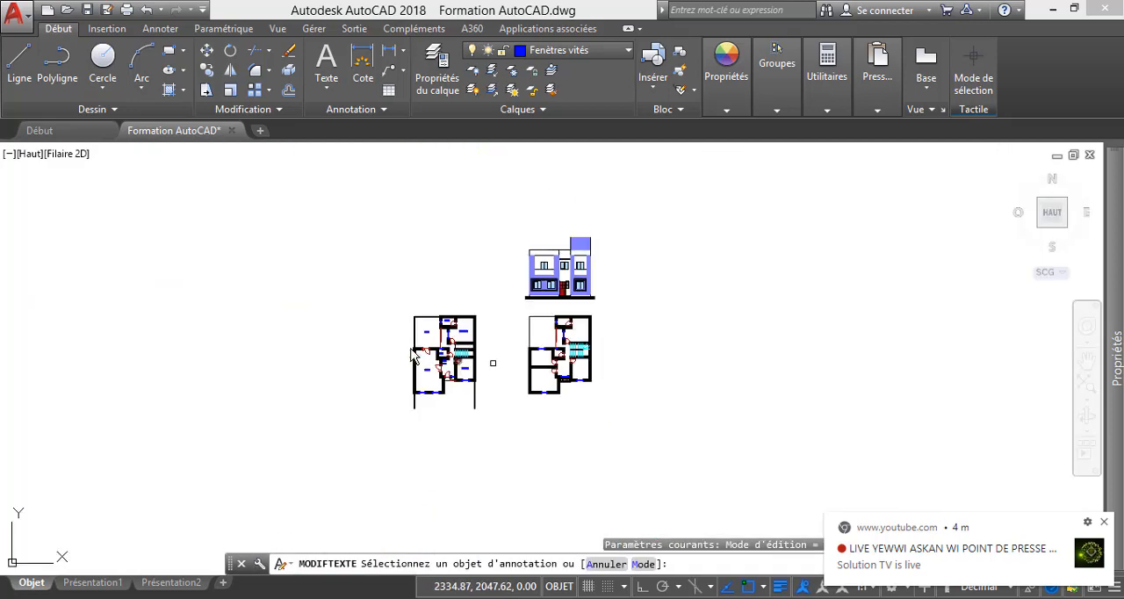
scroll(492, 362, up, 4)
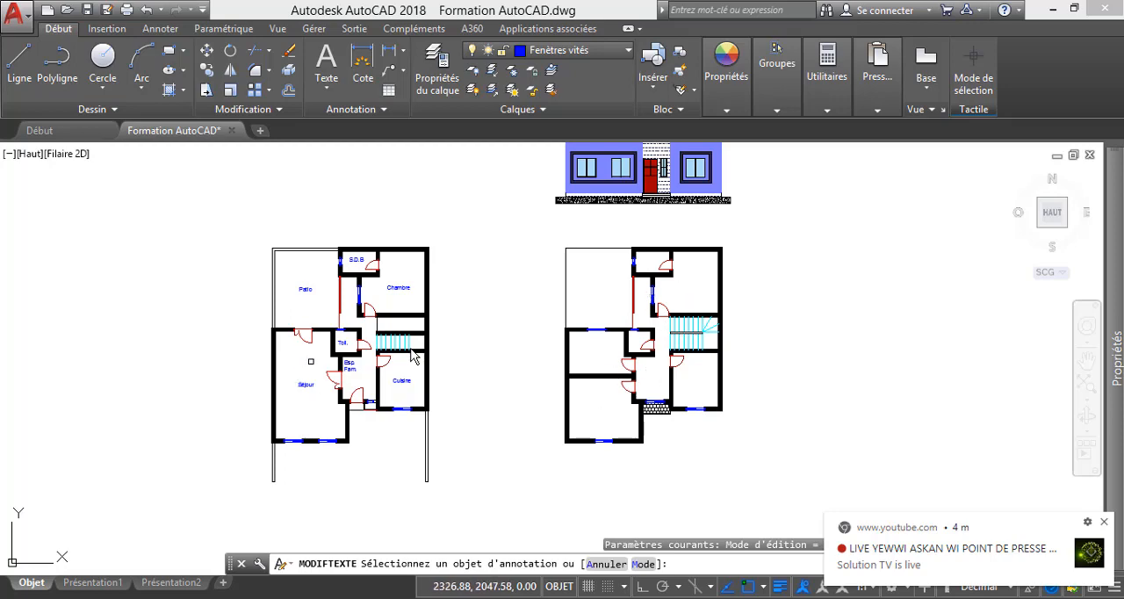
scroll(310, 360, up, 2)
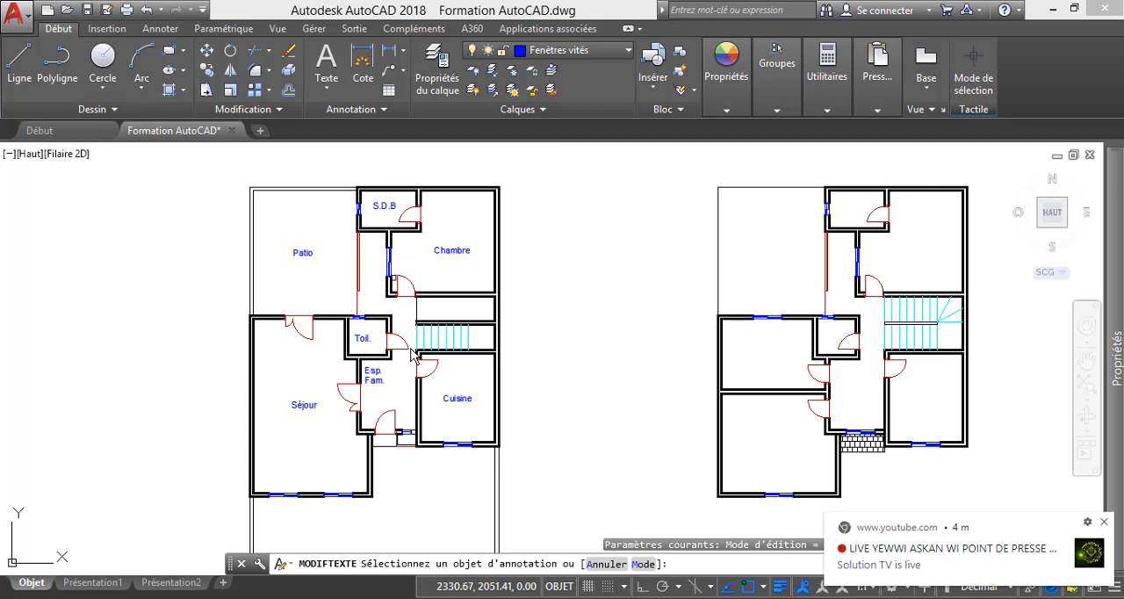